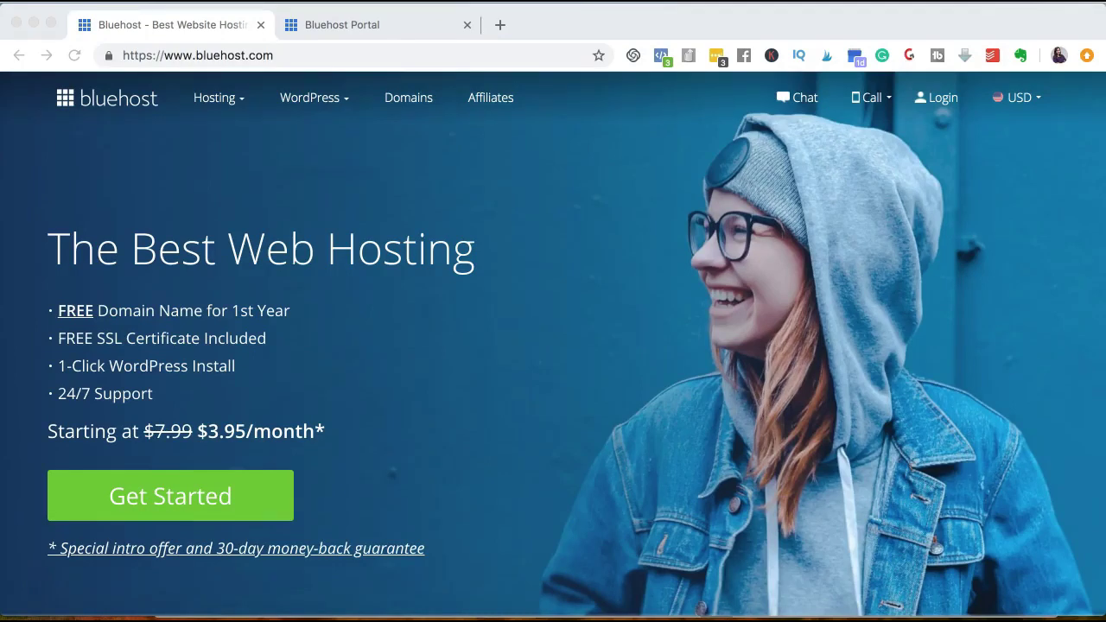
- Choose the Basic shared hosting plan at $3.95/mo to start sign-up
{"action": "left_click", "coordinate": [158, 494]}
{"action": "left_click", "coordinate": [161, 496]}
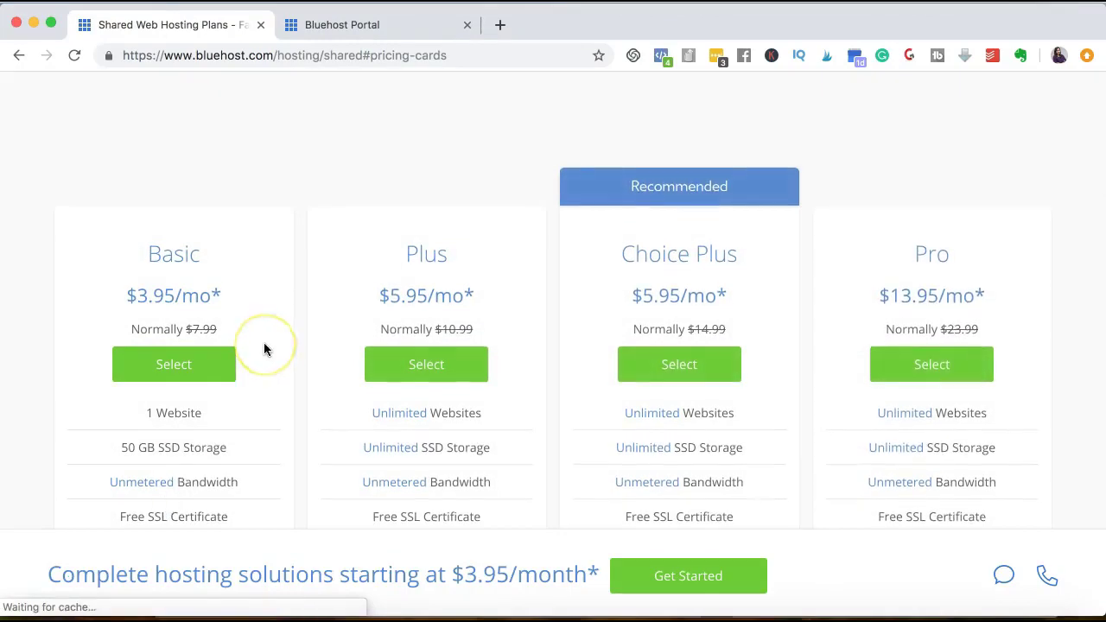
{"action": "scroll", "coordinate": [264, 342], "scroll_direction": "down", "scroll_amount": 5}
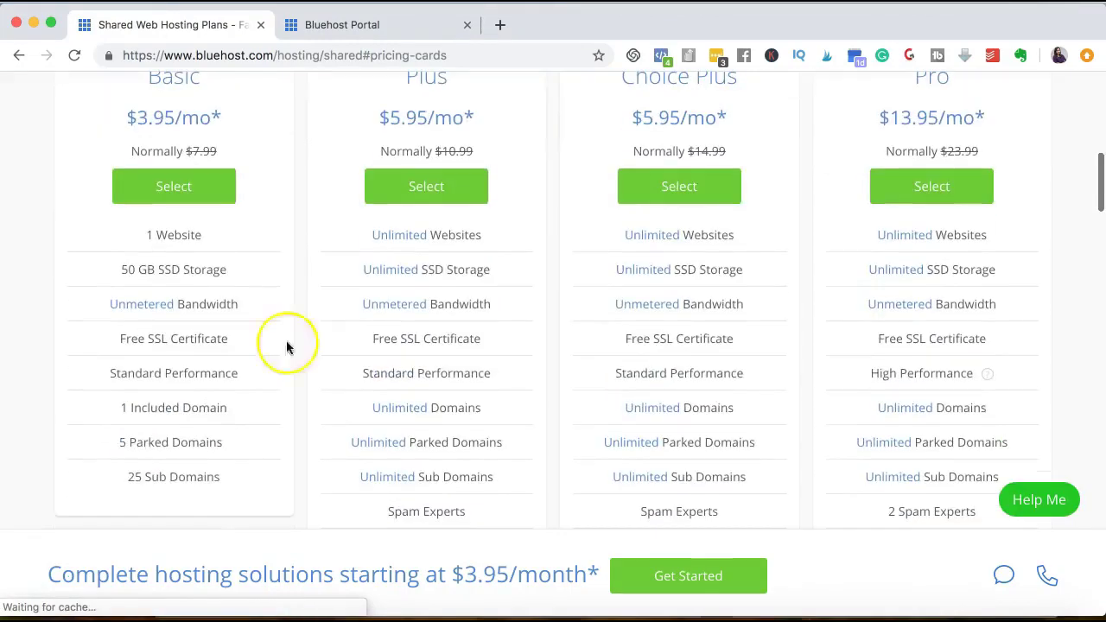
{"action": "scroll", "coordinate": [647, 271], "scroll_direction": "down", "scroll_amount": 3}
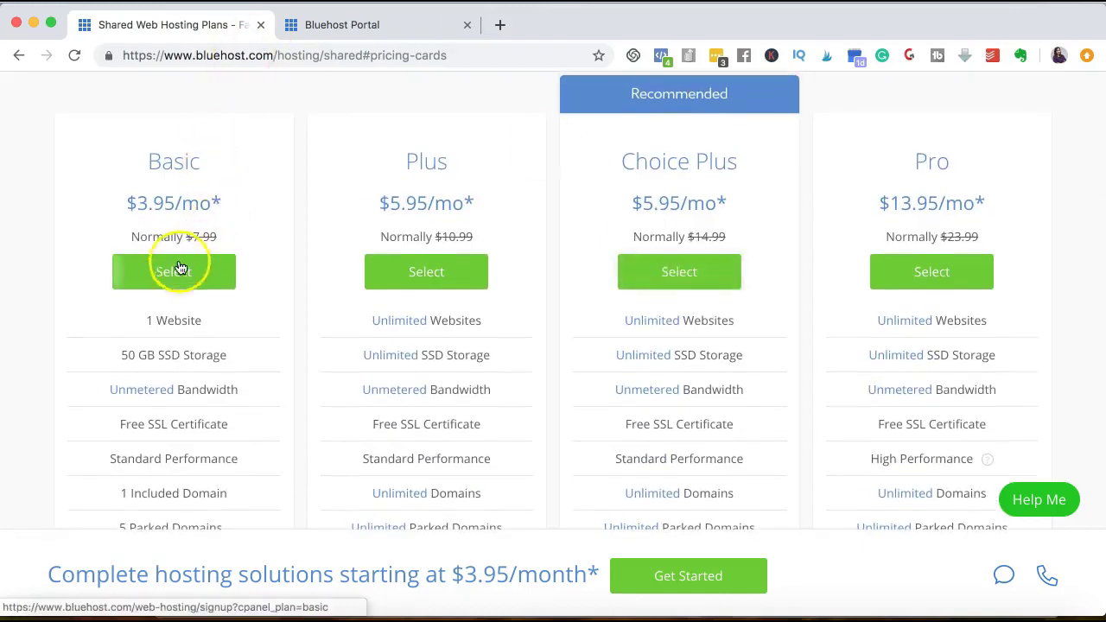
{"action": "left_click", "coordinate": [175, 272]}
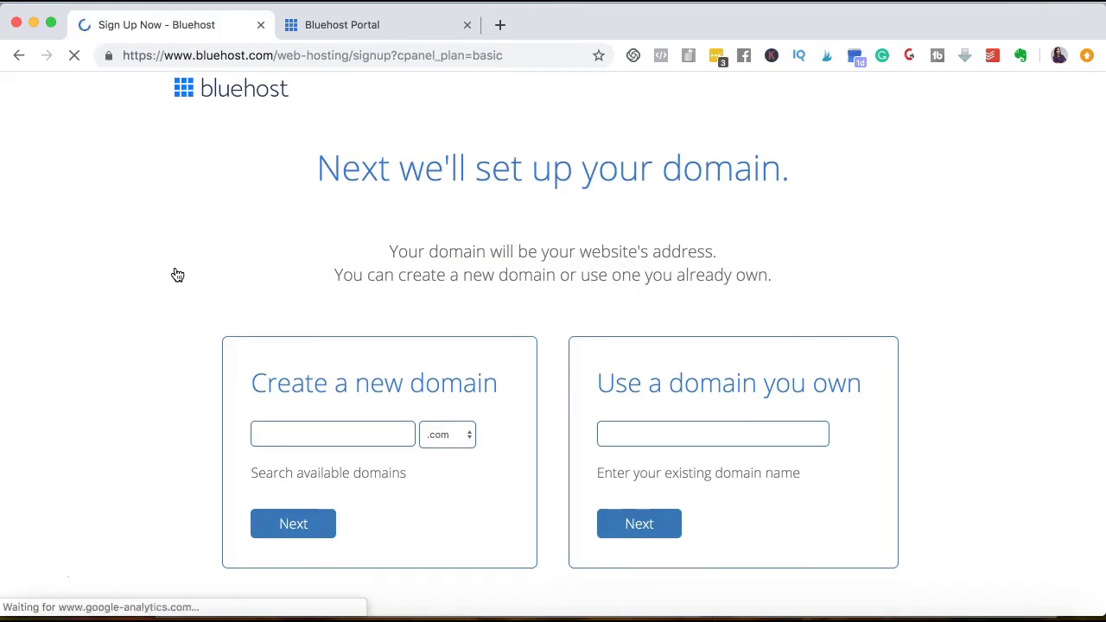
- Enter scaleyourhustle.com as a new domain and confirm it is available
{"action": "left_click", "coordinate": [290, 429]}
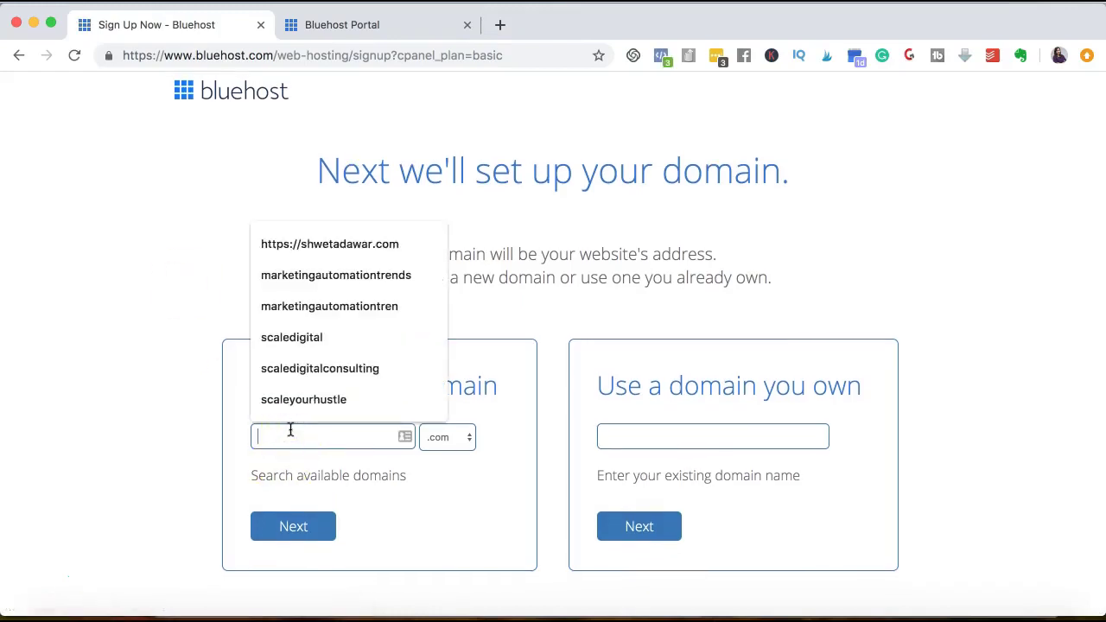
{"action": "type", "text": "sc"}
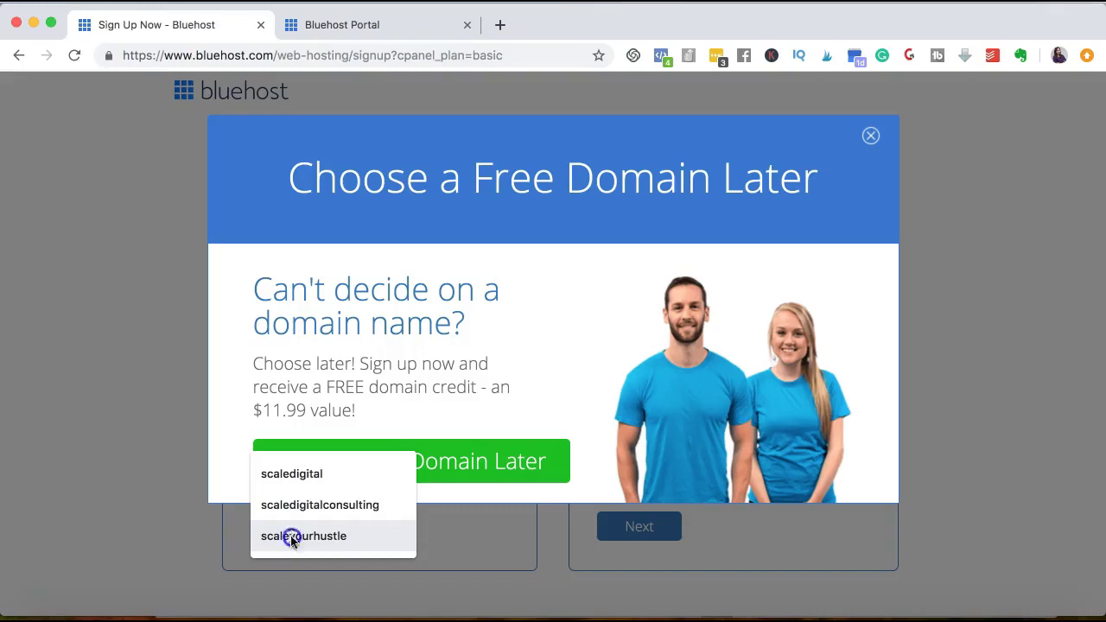
{"action": "left_click", "coordinate": [291, 535]}
{"action": "left_click", "coordinate": [870, 136]}
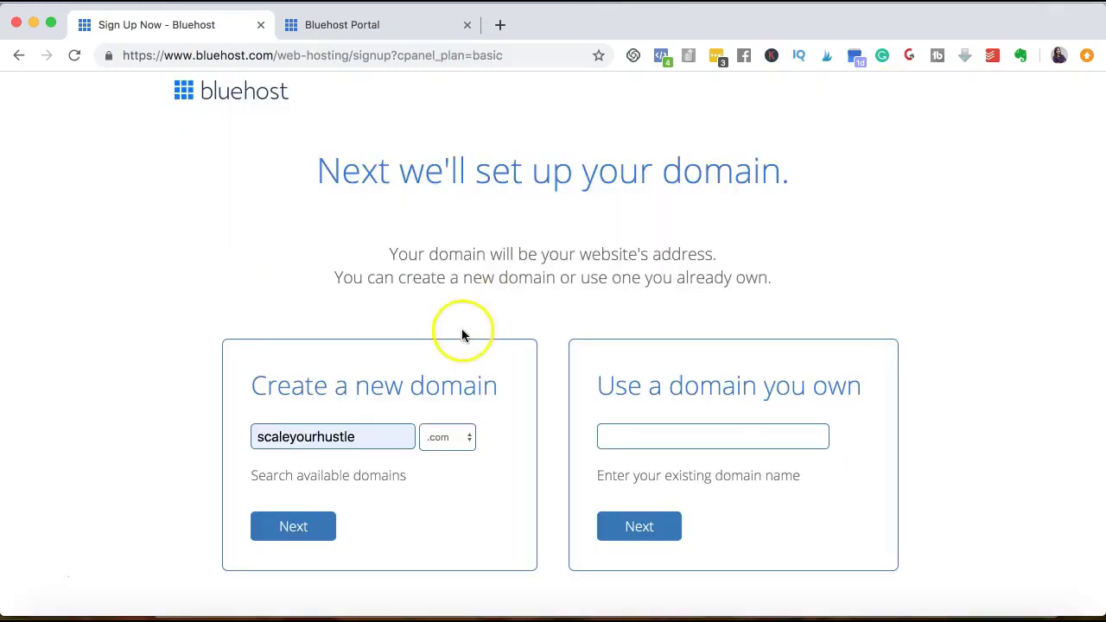
{"action": "left_click", "coordinate": [289, 533]}
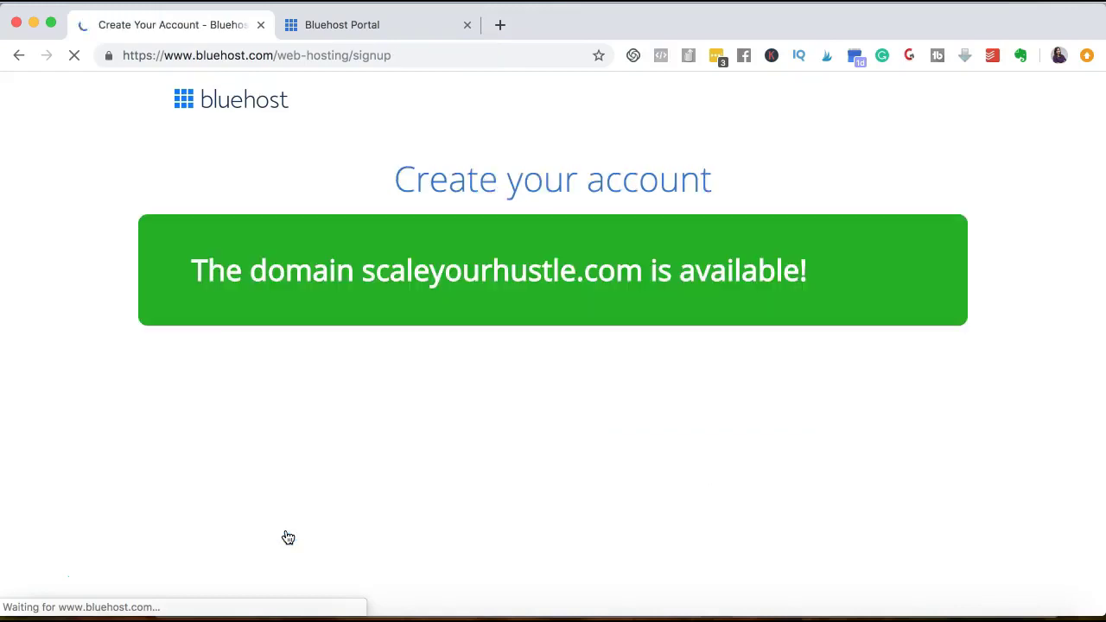
- Autofill the account form with the saved contact details
{"action": "left_click", "coordinate": [294, 421]}
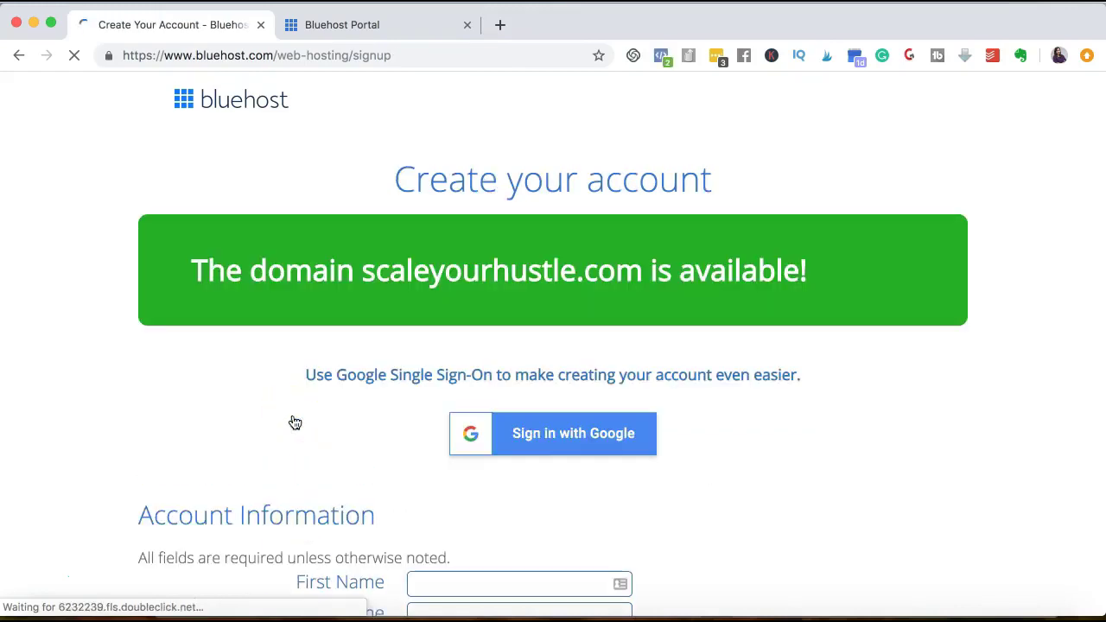
{"action": "scroll", "coordinate": [294, 421], "scroll_direction": "down", "scroll_amount": 5}
{"action": "left_click", "coordinate": [454, 353]}
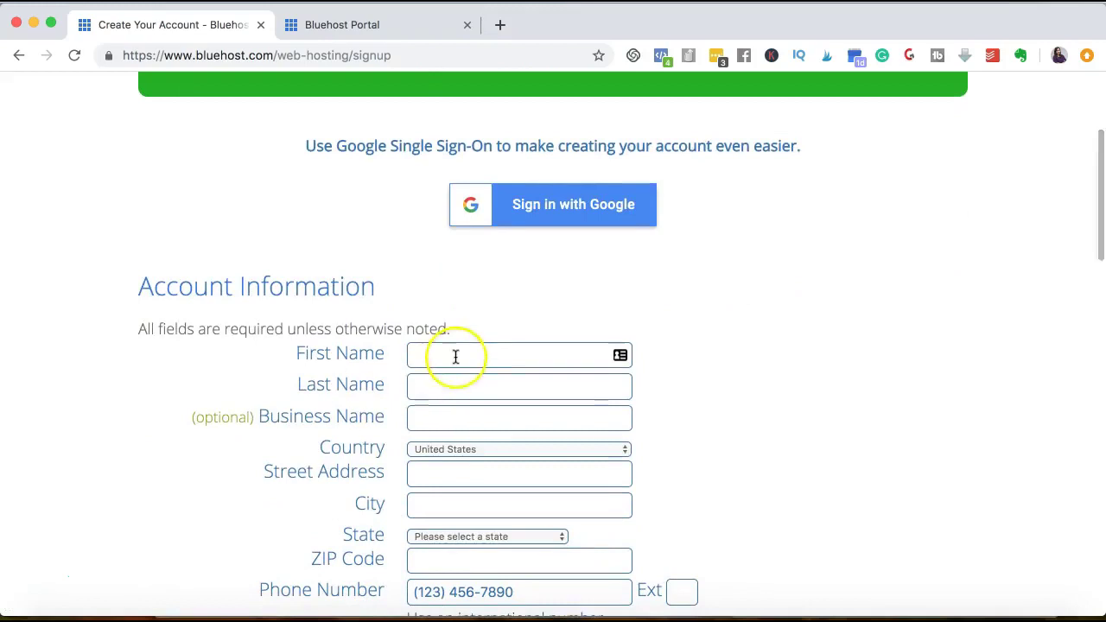
{"action": "left_click", "coordinate": [458, 390]}
{"action": "scroll", "coordinate": [461, 390], "scroll_direction": "down", "scroll_amount": 5}
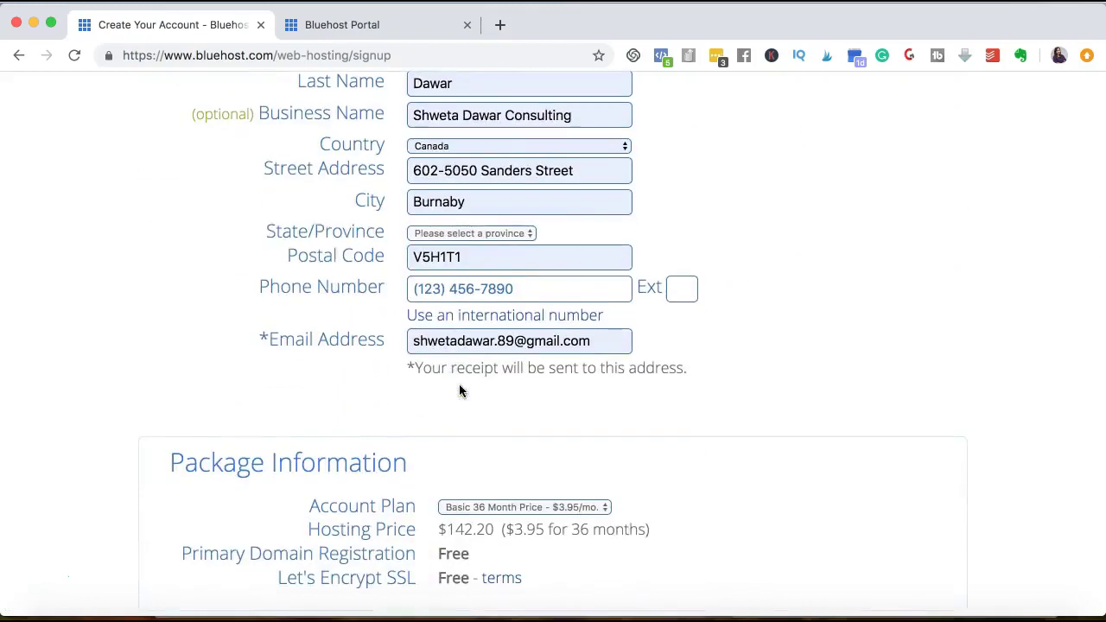
- Set the account plan to Basic 12 Month at $5.95/mo
{"action": "left_click", "coordinate": [484, 292]}
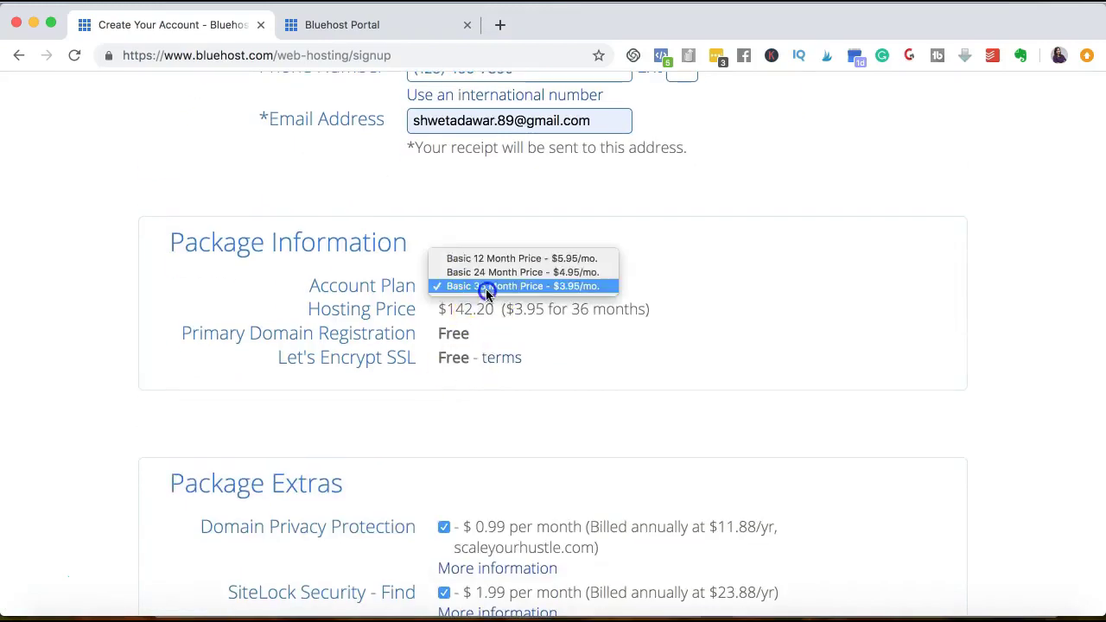
{"action": "left_click", "coordinate": [489, 254]}
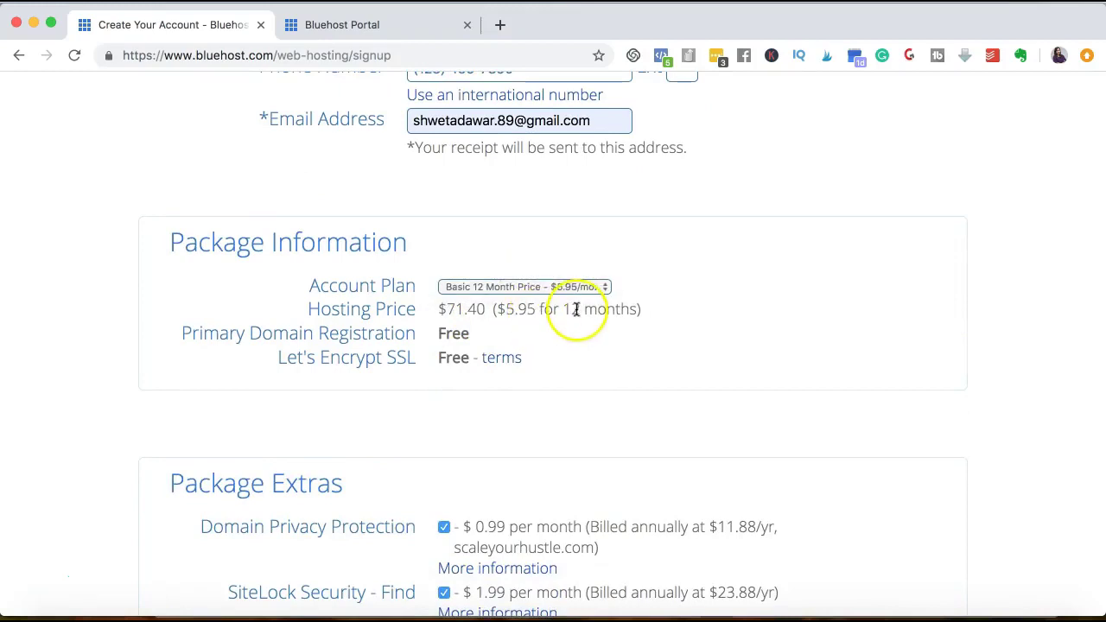
{"action": "scroll", "coordinate": [574, 340], "scroll_direction": "down", "scroll_amount": 4}
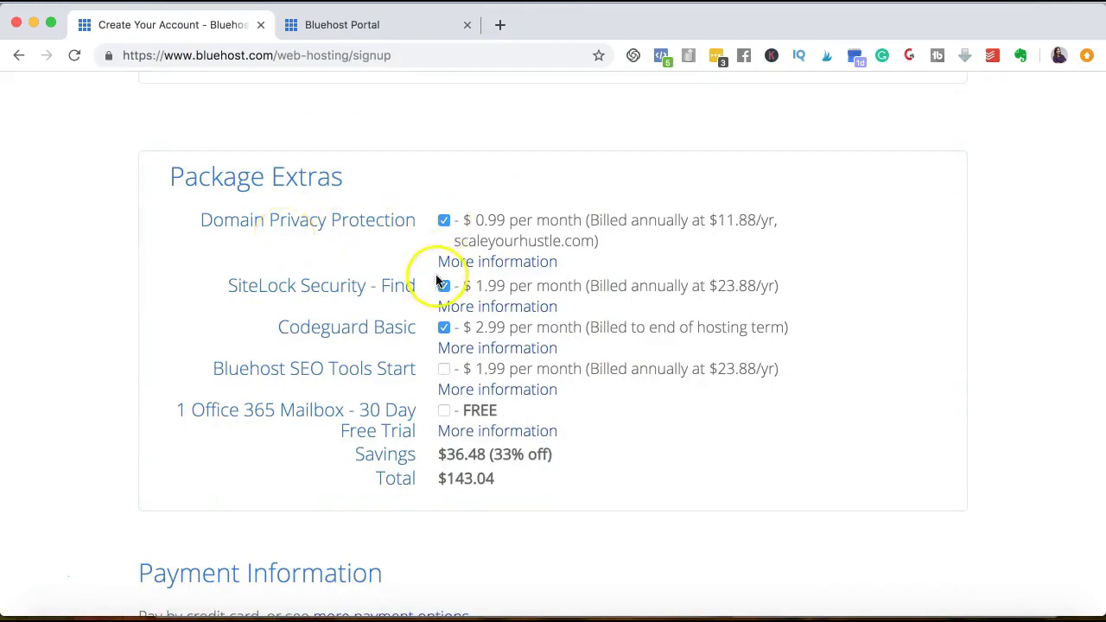
- Remove Codeguard Basic, add the free Office 365 mailbox trial, and accept the terms
{"action": "left_click", "coordinate": [443, 327]}
{"action": "scroll", "coordinate": [442, 335], "scroll_direction": "down", "scroll_amount": 2}
{"action": "scroll", "coordinate": [442, 335], "scroll_direction": "down", "scroll_amount": 1}
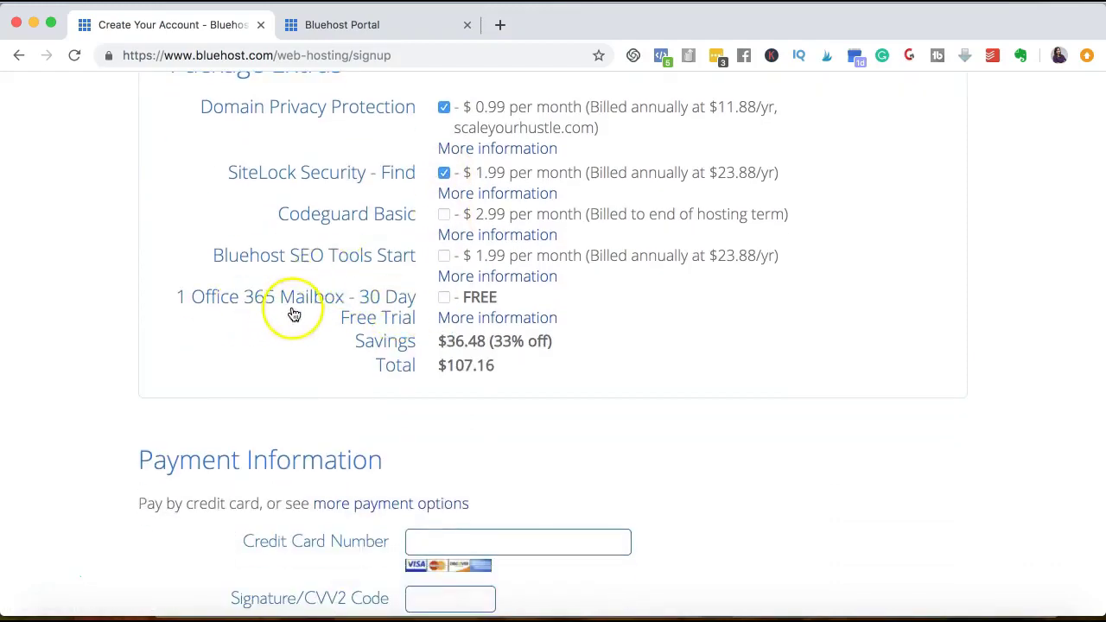
{"action": "left_click", "coordinate": [443, 297]}
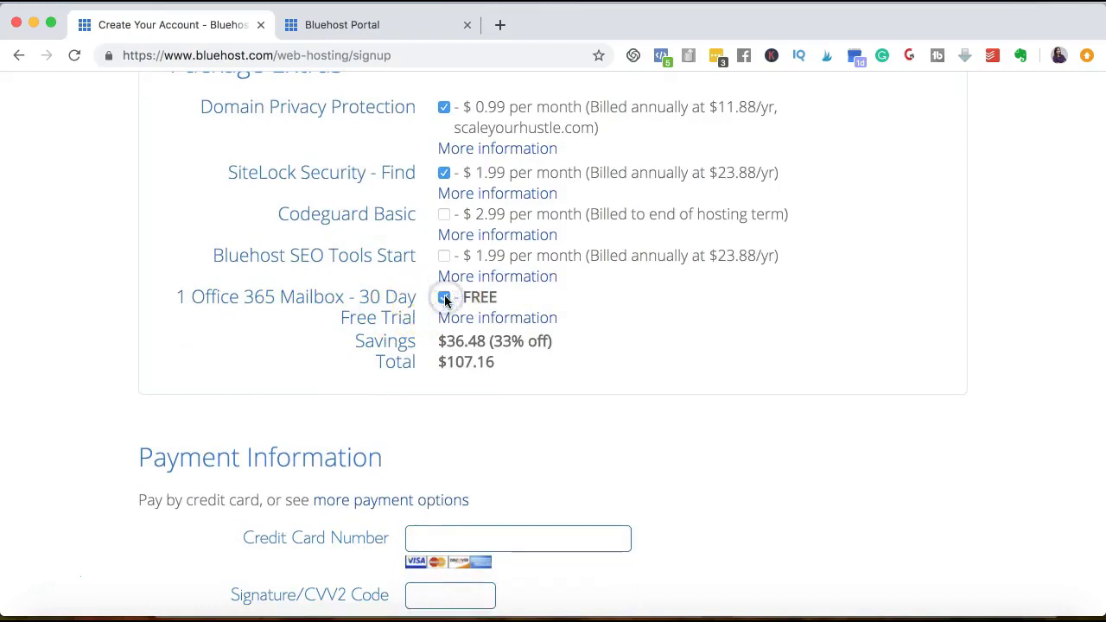
{"action": "scroll", "coordinate": [433, 384], "scroll_direction": "down", "scroll_amount": 4}
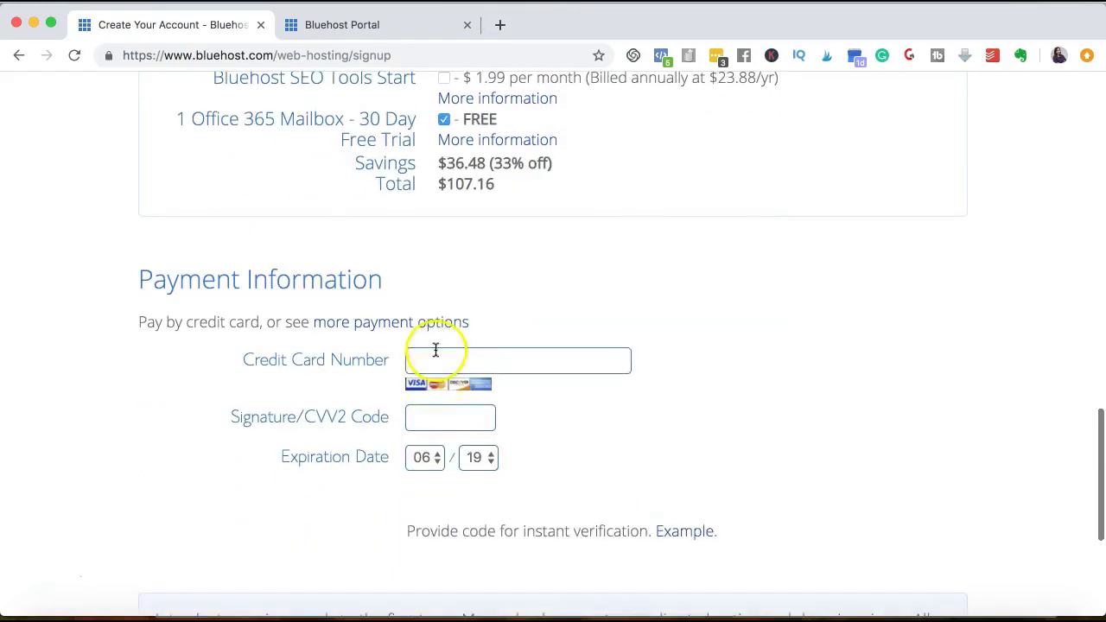
{"action": "scroll", "coordinate": [436, 345], "scroll_direction": "down", "scroll_amount": 7}
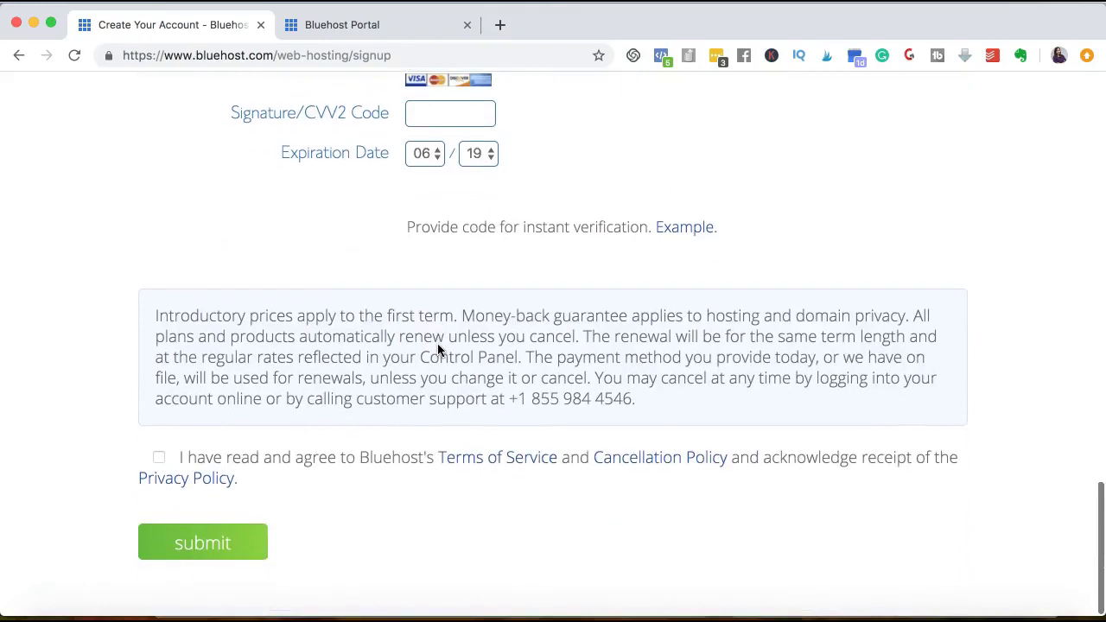
{"action": "left_click", "coordinate": [168, 468]}
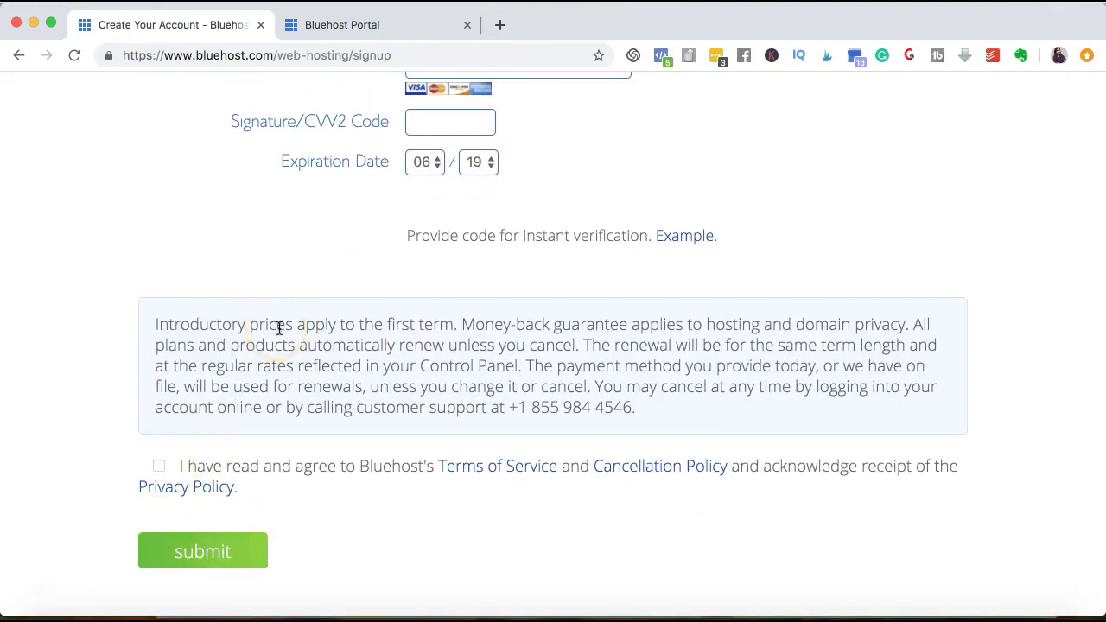
{"action": "scroll", "coordinate": [279, 327], "scroll_direction": "up", "scroll_amount": 20}
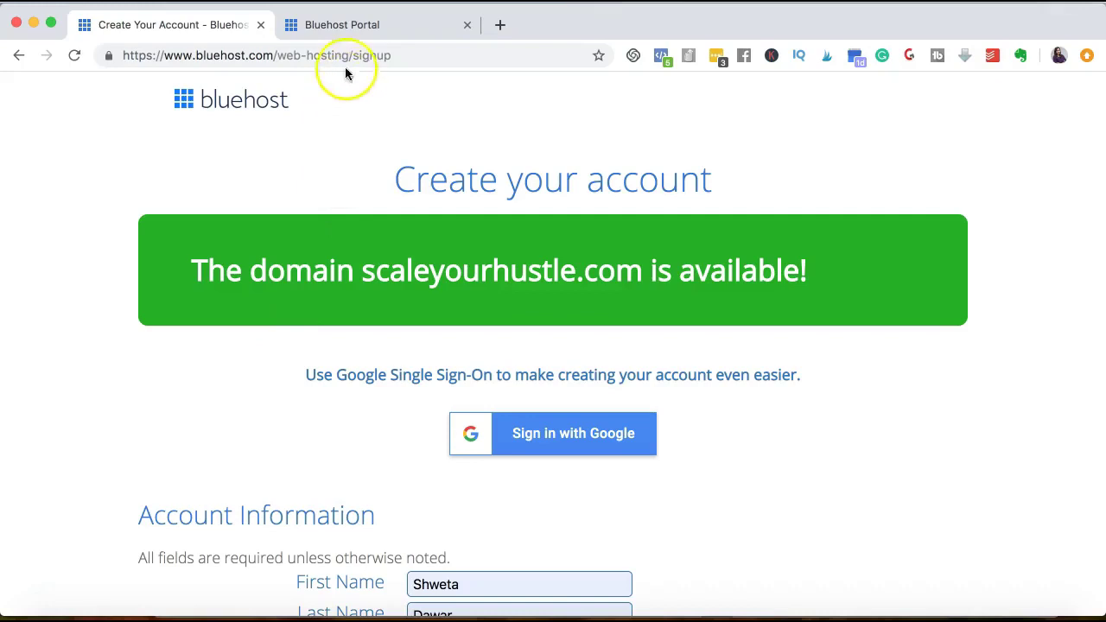
- Switch to the logged-in Bluehost portal home
{"action": "left_click", "coordinate": [354, 30]}
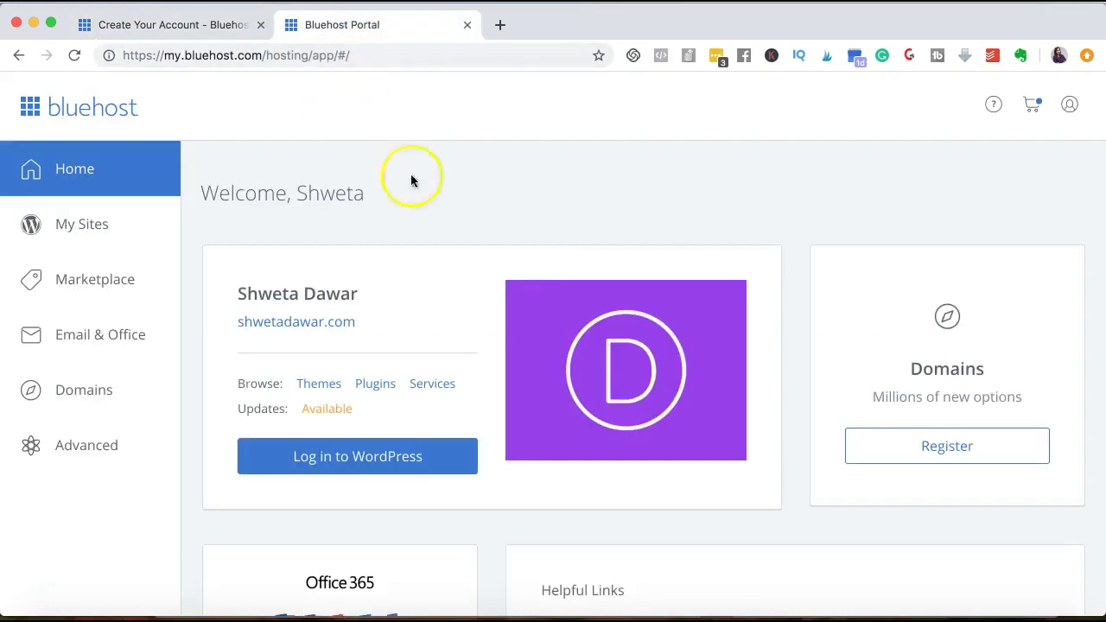
{"action": "left_click", "coordinate": [557, 131]}
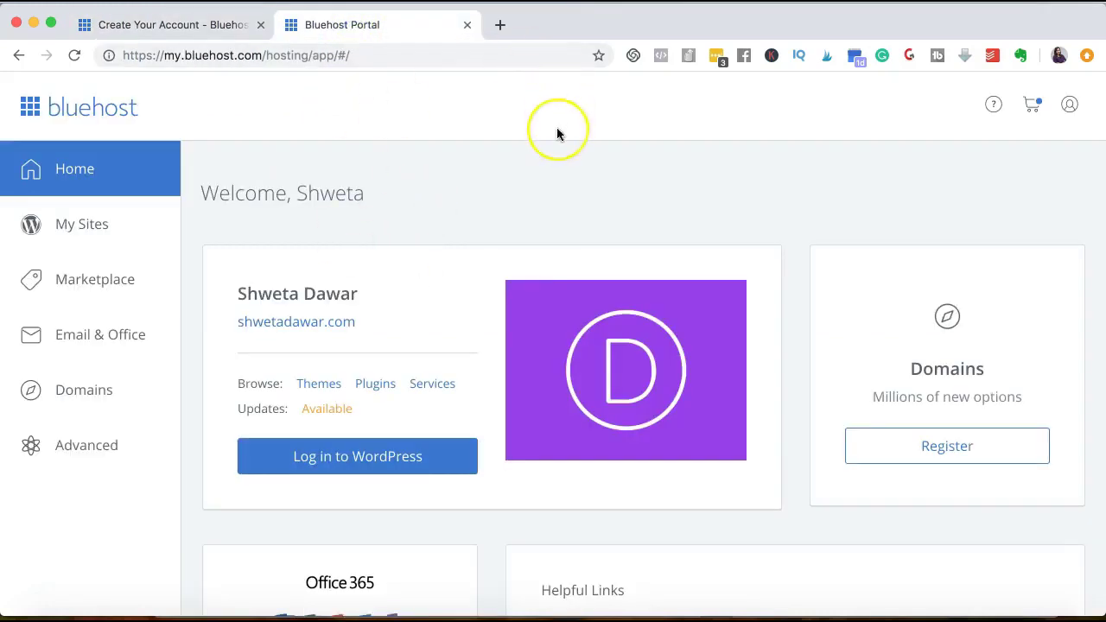
{"action": "scroll", "coordinate": [557, 134], "scroll_direction": "down", "scroll_amount": 3}
{"action": "scroll", "coordinate": [557, 134], "scroll_direction": "up", "scroll_amount": 3}
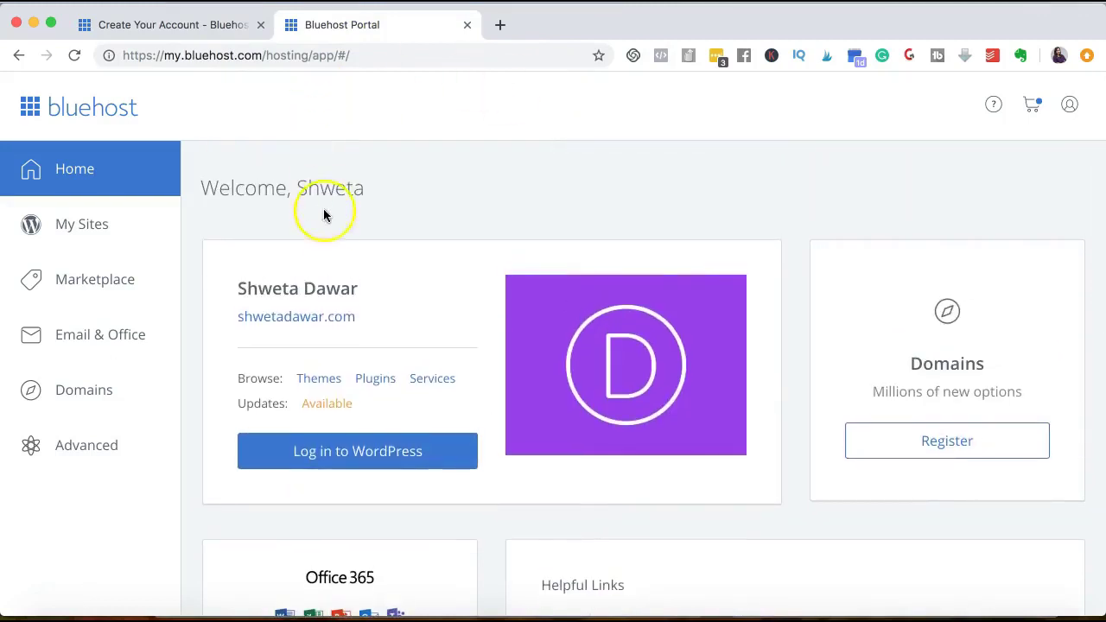
{"action": "scroll", "coordinate": [325, 226], "scroll_direction": "down", "scroll_amount": 1}
{"action": "scroll", "coordinate": [325, 226], "scroll_direction": "down", "scroll_amount": 2}
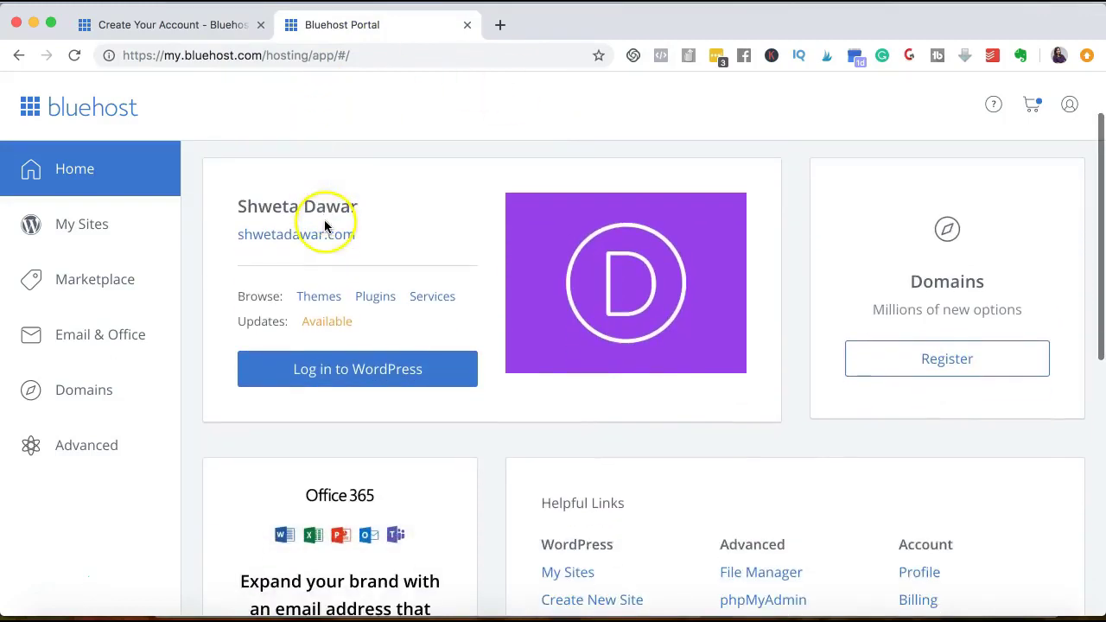
- In Email & Office, manage email for the existing domain on Basic Email
{"action": "left_click", "coordinate": [92, 342]}
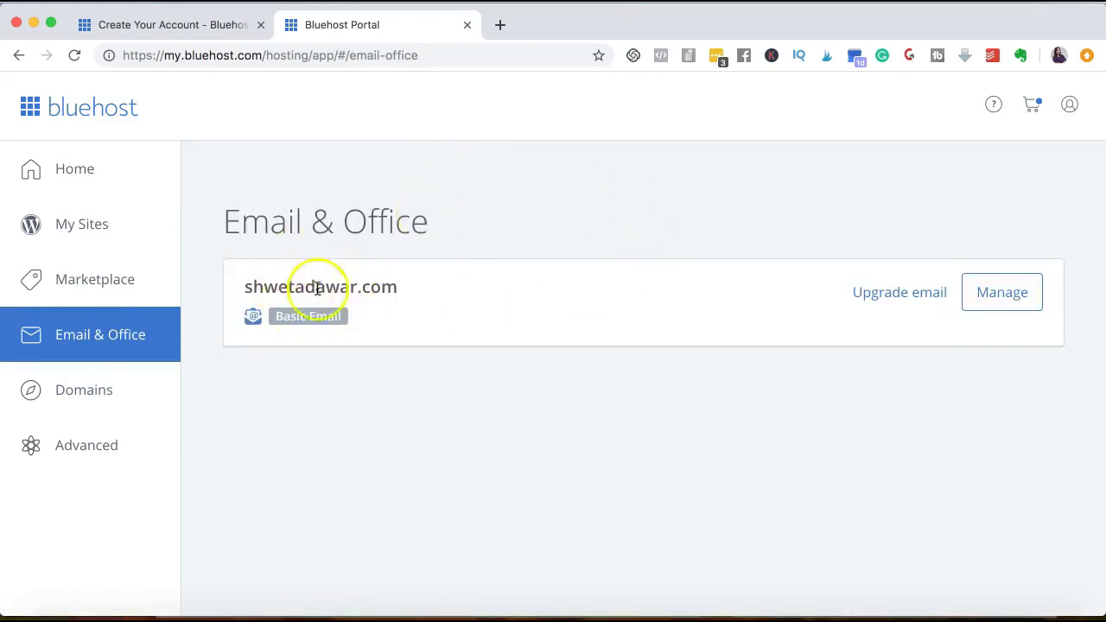
{"action": "triple_click", "coordinate": [301, 317]}
{"action": "left_click", "coordinate": [301, 317]}
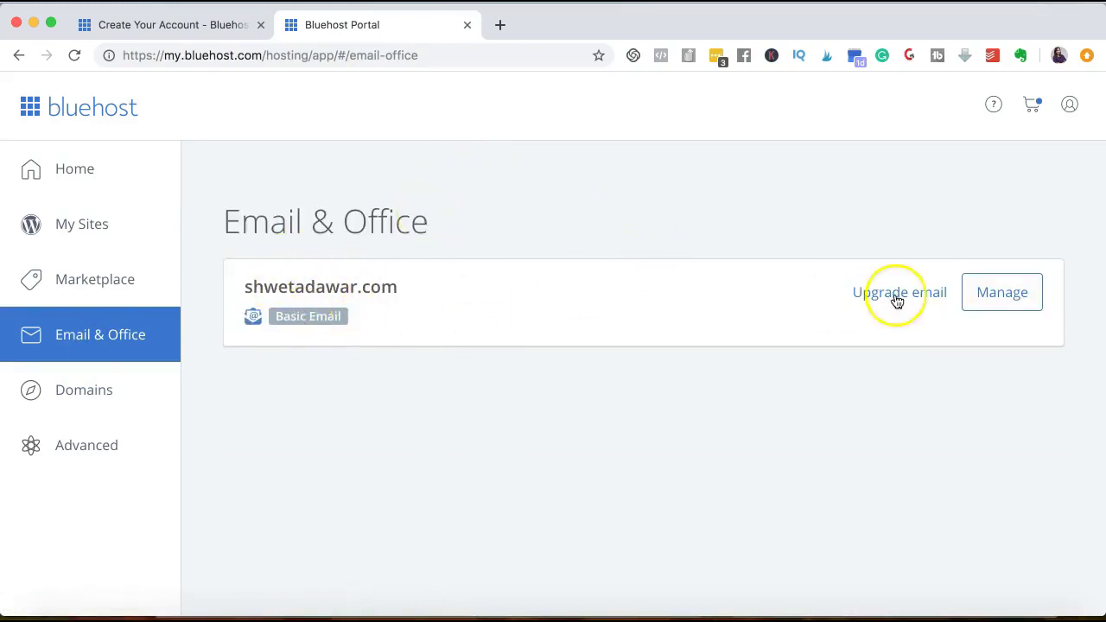
{"action": "left_click", "coordinate": [996, 304]}
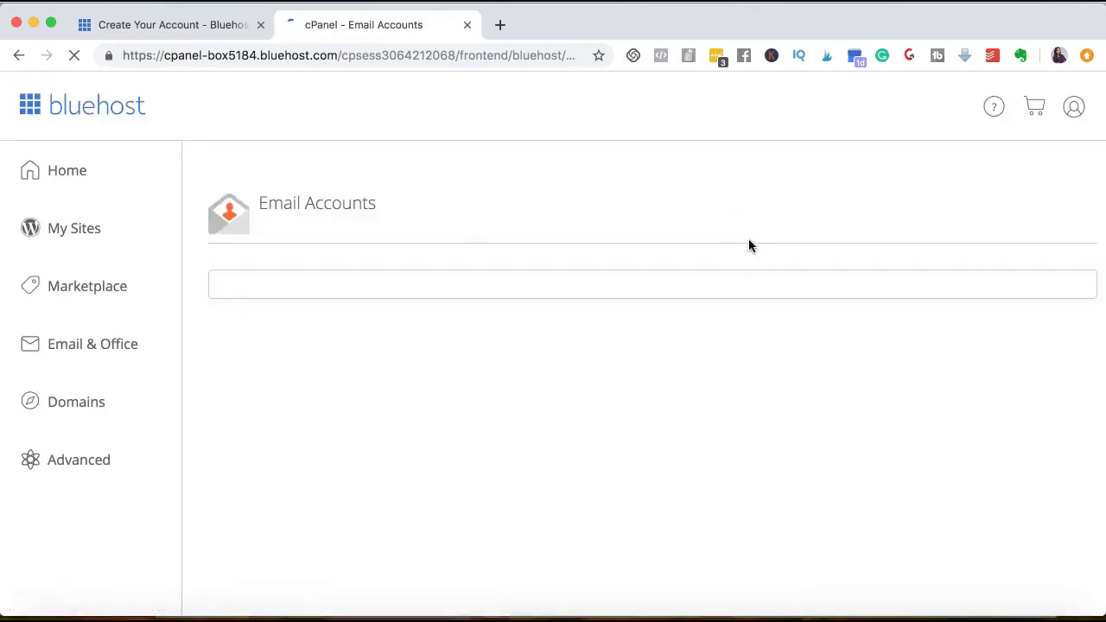
- Start a new mailbox from the cPanel Email Accounts list
{"action": "scroll", "coordinate": [748, 240], "scroll_direction": "down", "scroll_amount": 3}
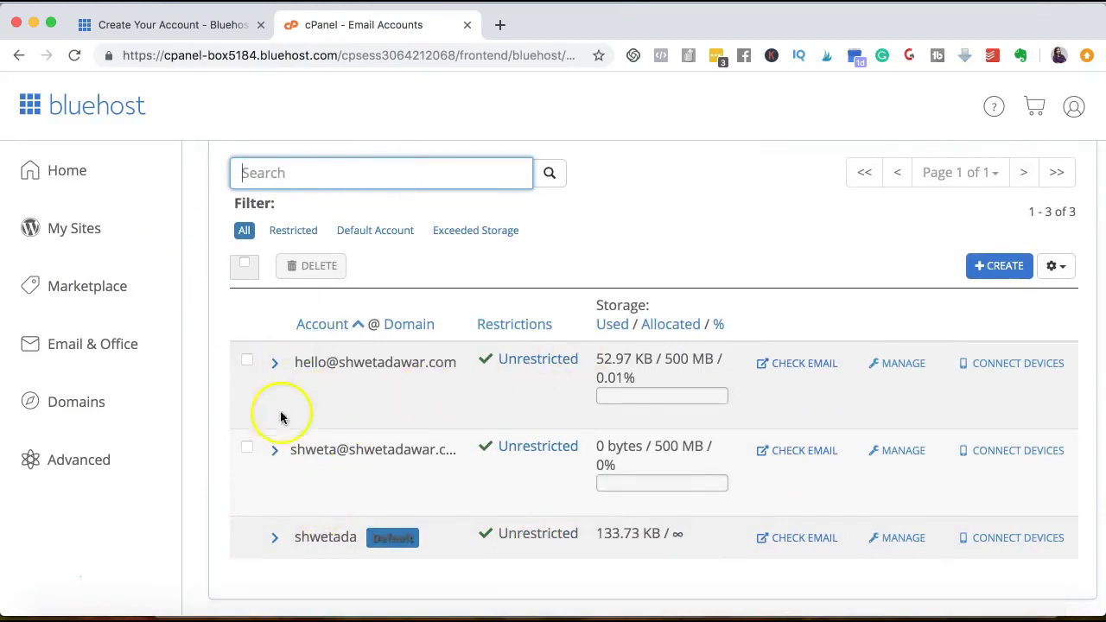
{"action": "scroll", "coordinate": [420, 362], "scroll_direction": "up", "scroll_amount": 3}
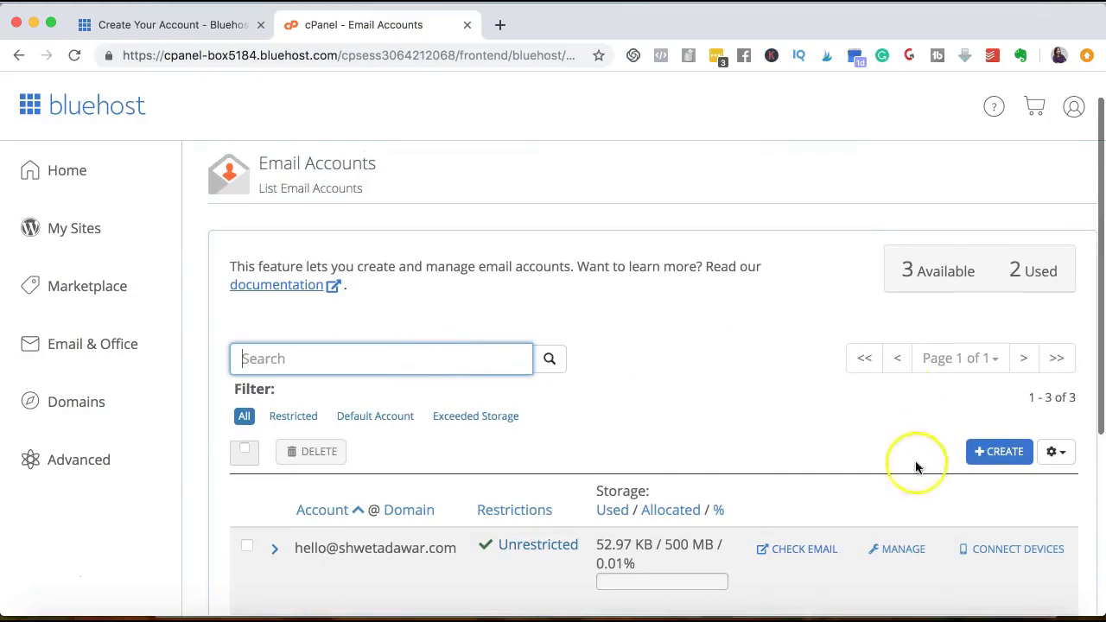
{"action": "left_click", "coordinate": [995, 452]}
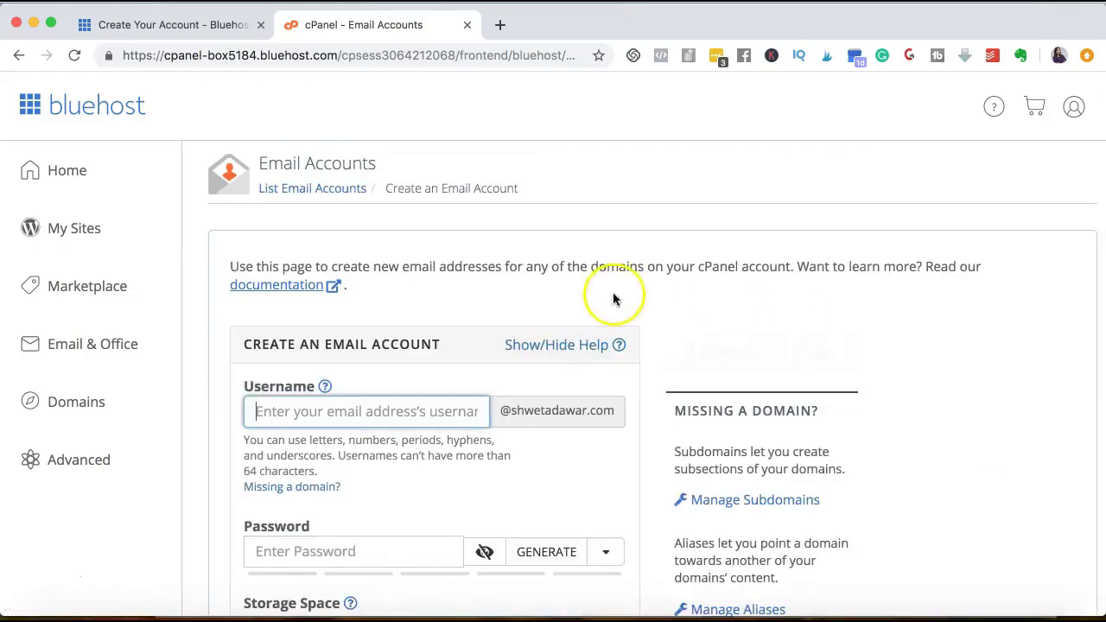
- Enter the support username and a password for the new mailbox
{"action": "scroll", "coordinate": [613, 298], "scroll_direction": "down", "scroll_amount": 1}
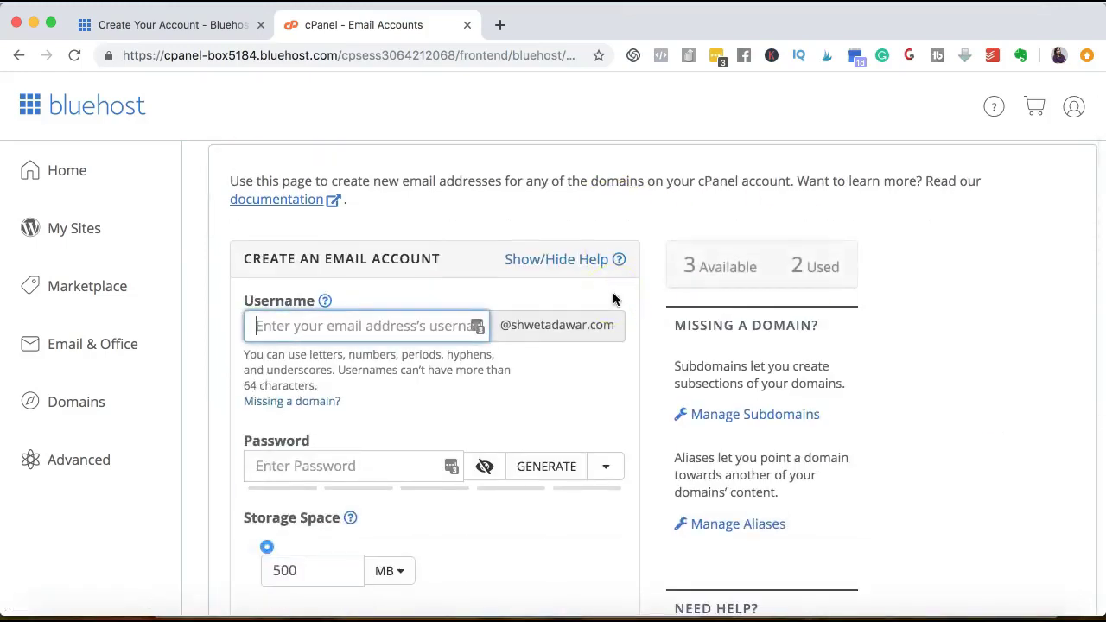
{"action": "type", "text": "support"}
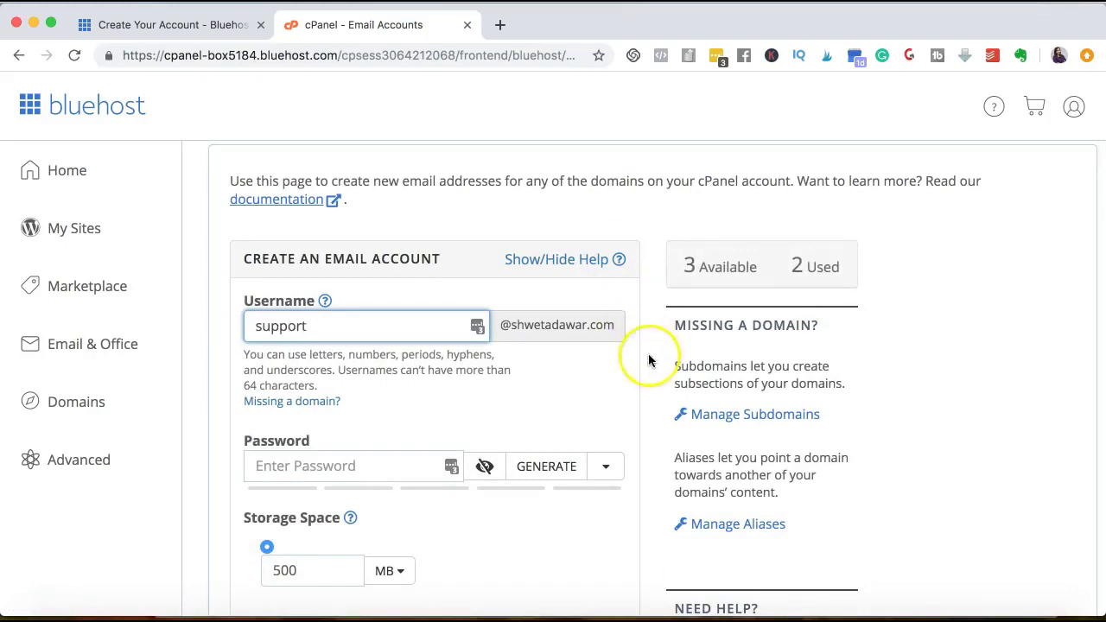
{"action": "scroll", "coordinate": [478, 401], "scroll_direction": "down", "scroll_amount": 1}
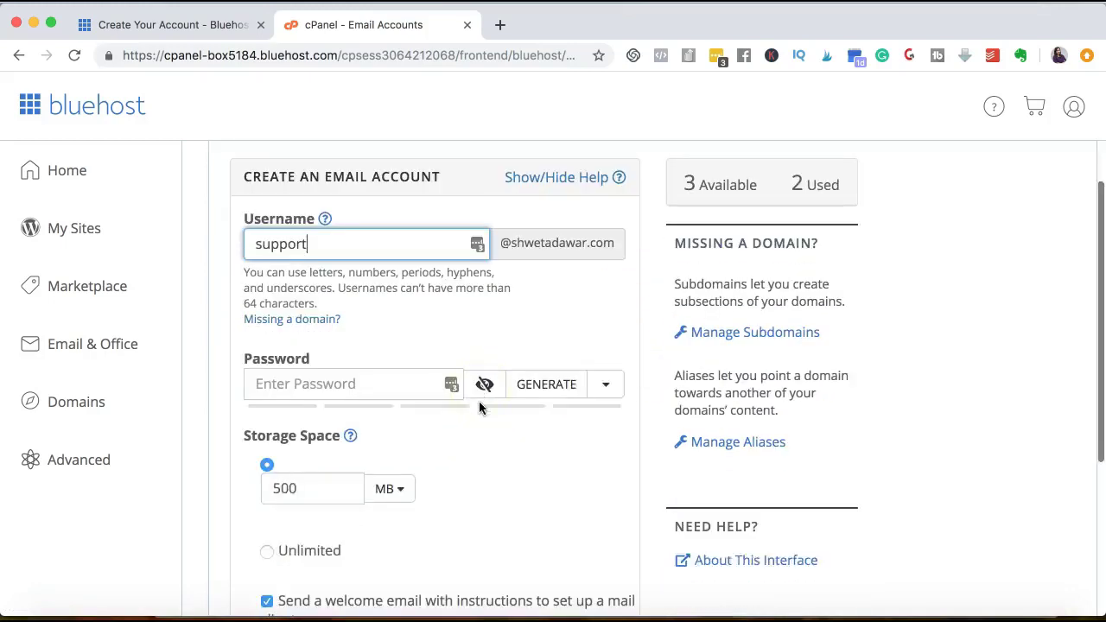
{"action": "left_click", "coordinate": [364, 388]}
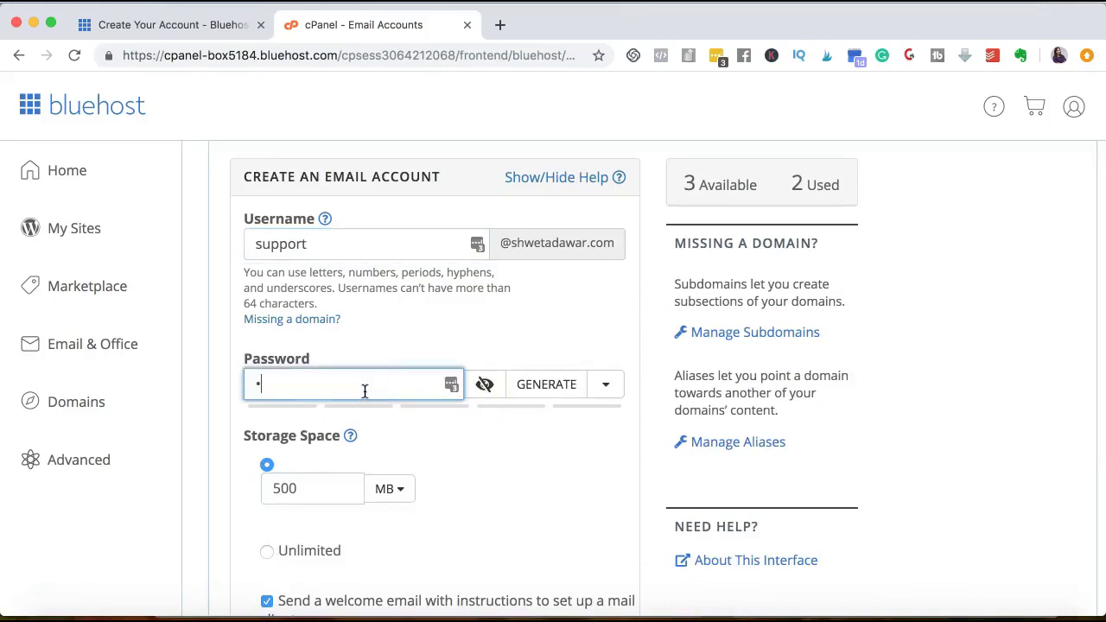
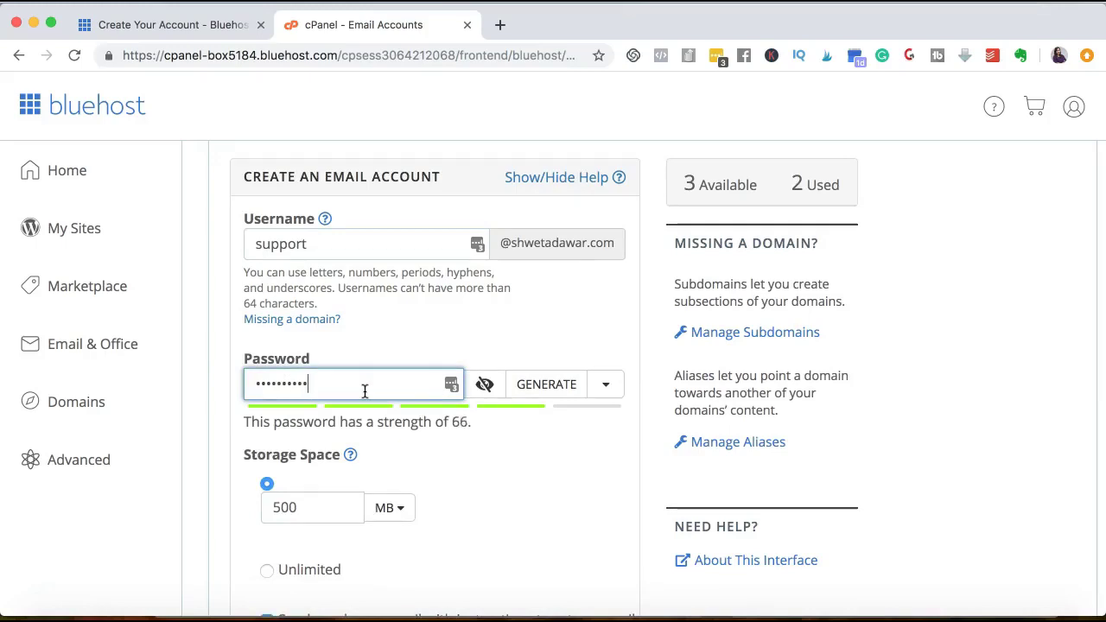
- Change the storage quota from 500 to 100 MB and create the account
{"action": "scroll", "coordinate": [506, 518], "scroll_direction": "down", "scroll_amount": 3}
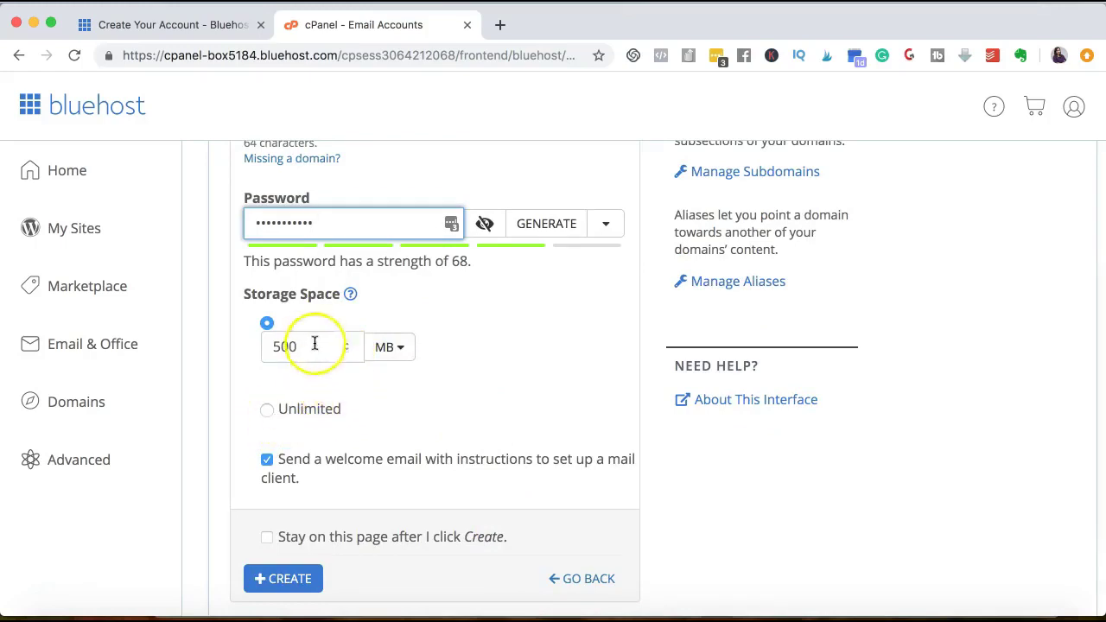
{"action": "left_click", "coordinate": [384, 349]}
{"action": "left_click", "coordinate": [381, 354]}
{"action": "double_click", "coordinate": [328, 347]}
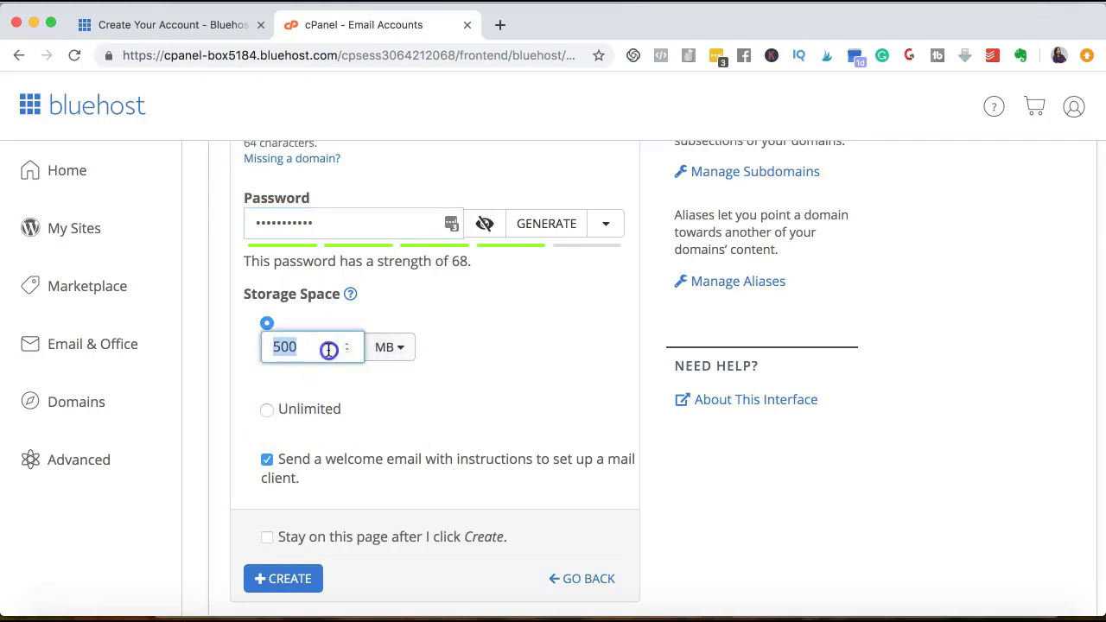
{"action": "left_click", "coordinate": [477, 414]}
{"action": "scroll", "coordinate": [476, 418], "scroll_direction": "down", "scroll_amount": 2}
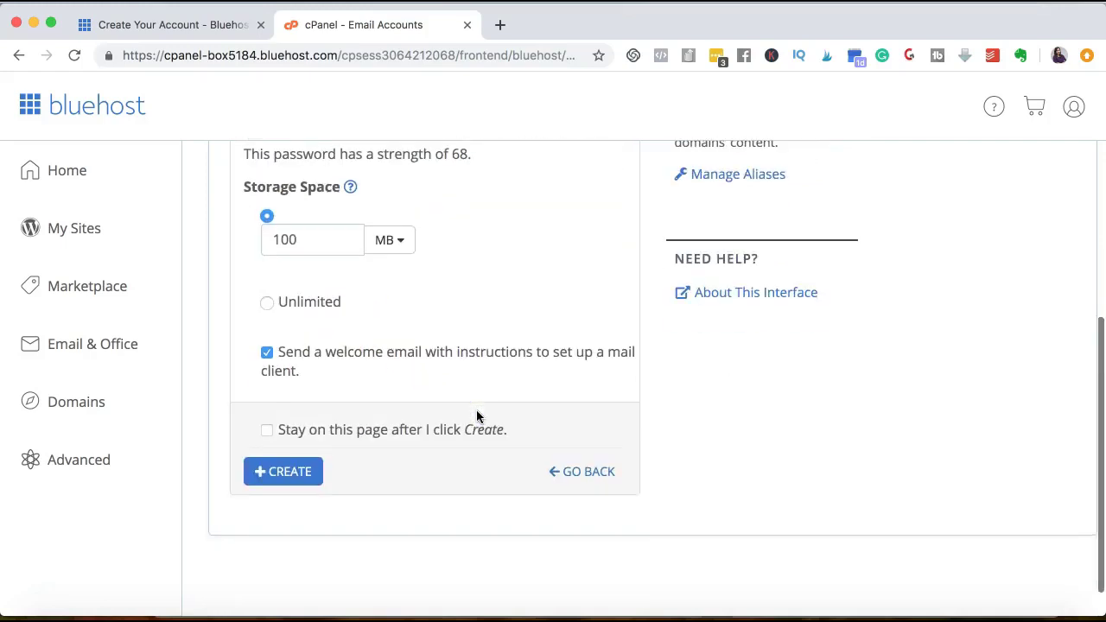
{"action": "left_click", "coordinate": [281, 475]}
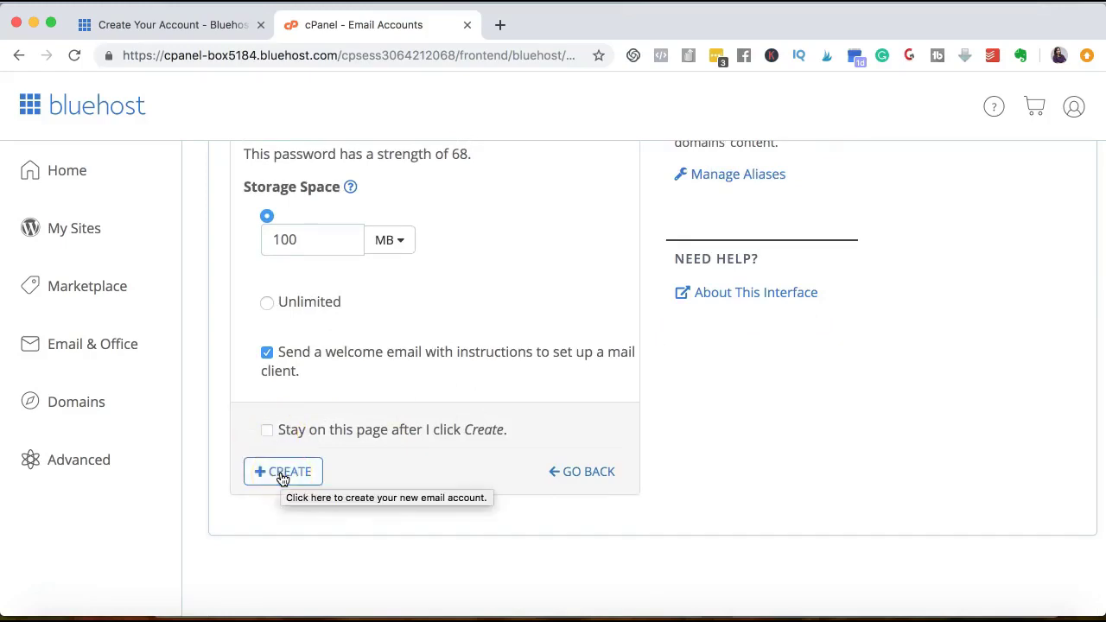
{"action": "left_click", "coordinate": [282, 476]}
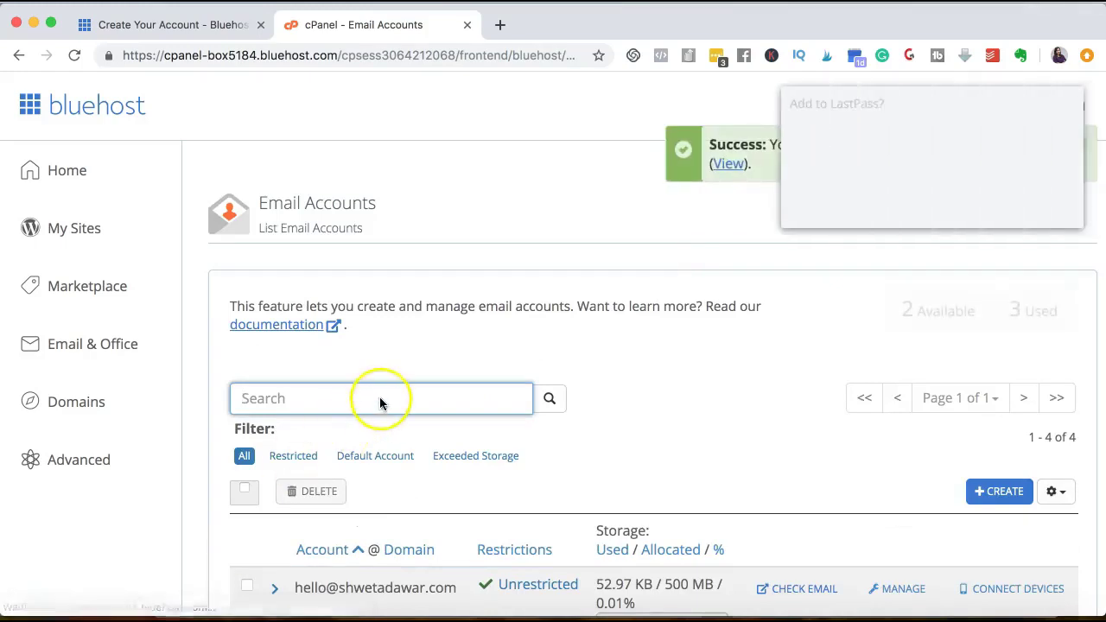
{"action": "left_click", "coordinate": [962, 211]}
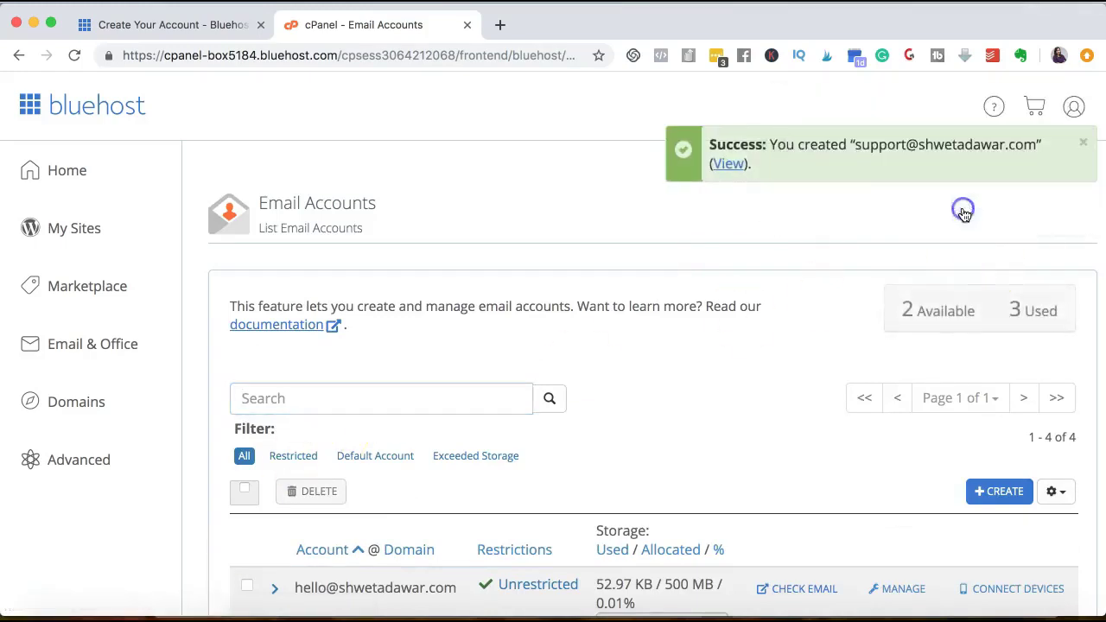
{"action": "scroll", "coordinate": [661, 284], "scroll_direction": "down", "scroll_amount": 5}
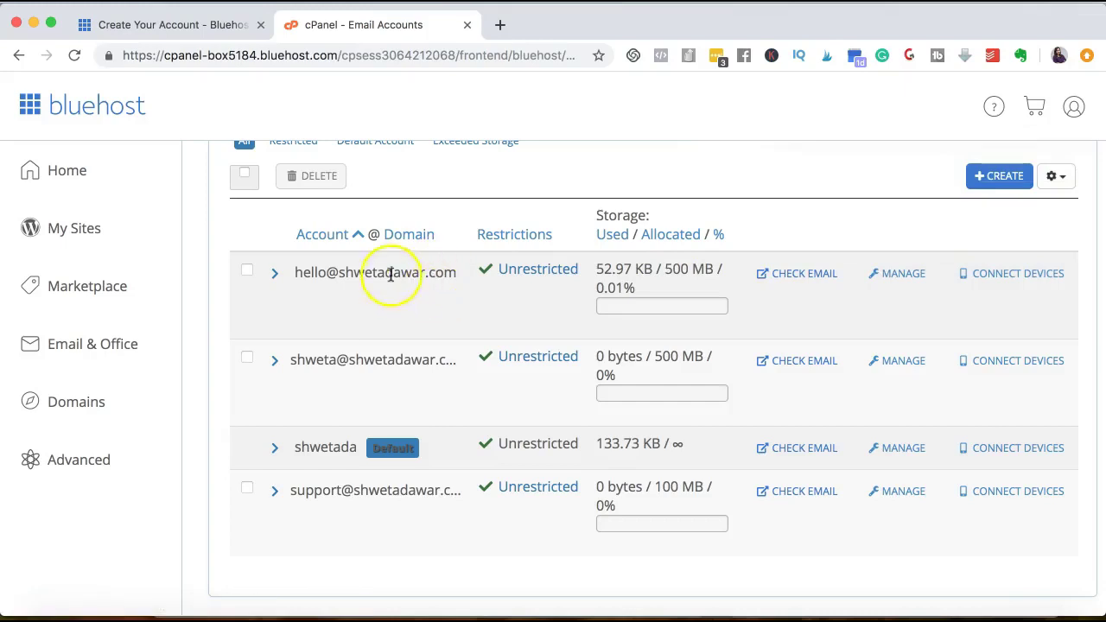
{"action": "scroll", "coordinate": [393, 277], "scroll_direction": "up", "scroll_amount": 3}
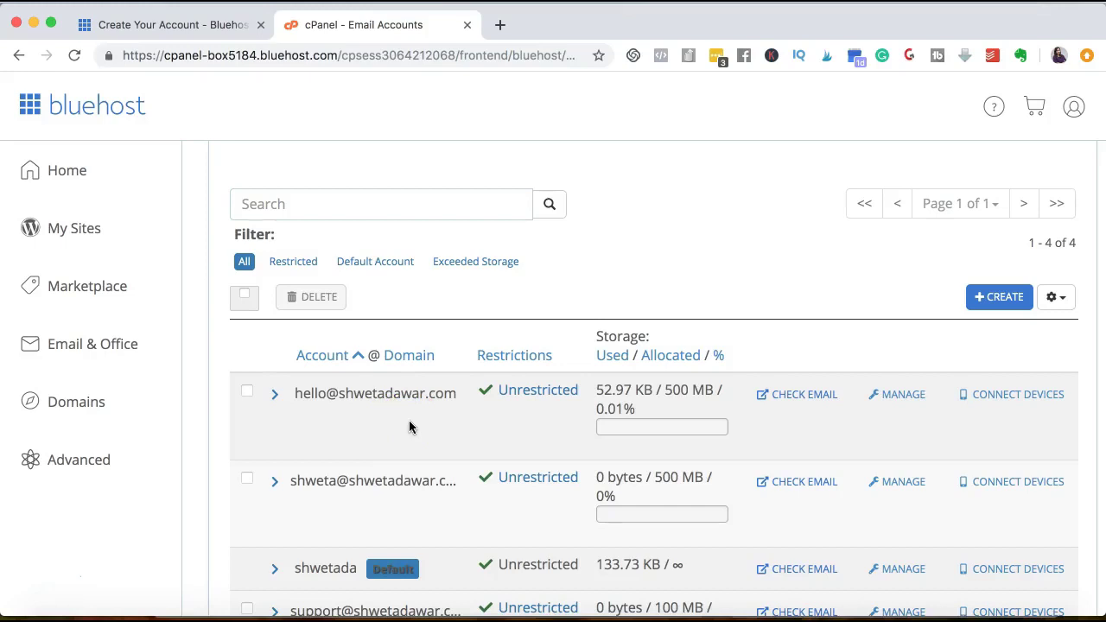
{"action": "scroll", "coordinate": [414, 328], "scroll_direction": "down", "scroll_amount": 3}
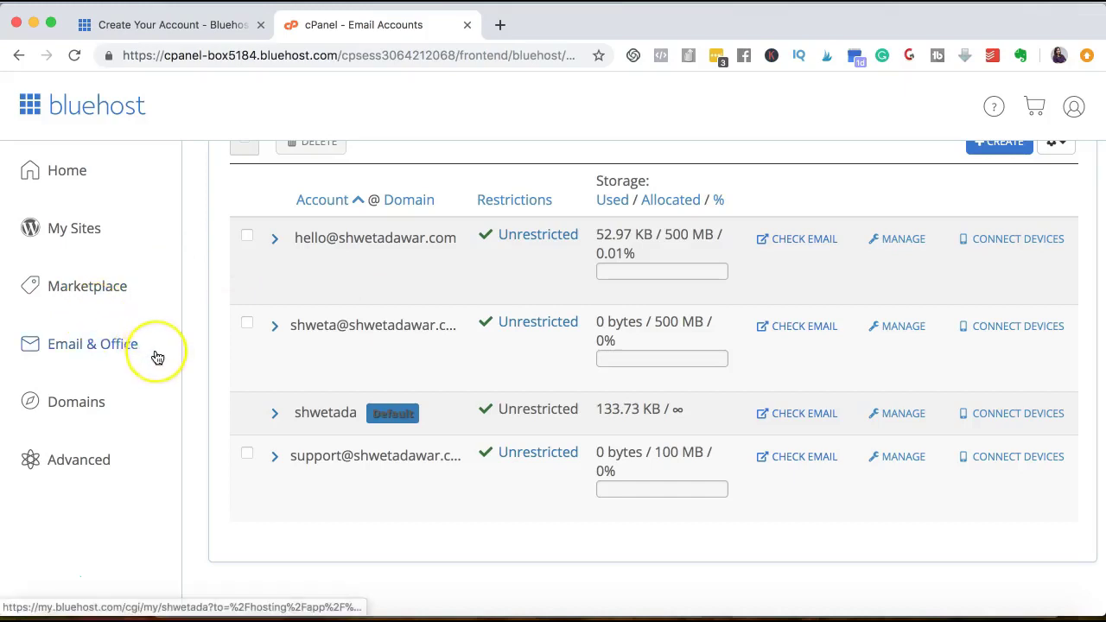
- From Domains, open the DNS/Zone Editor through the domain's options menu
{"action": "left_click", "coordinate": [52, 410]}
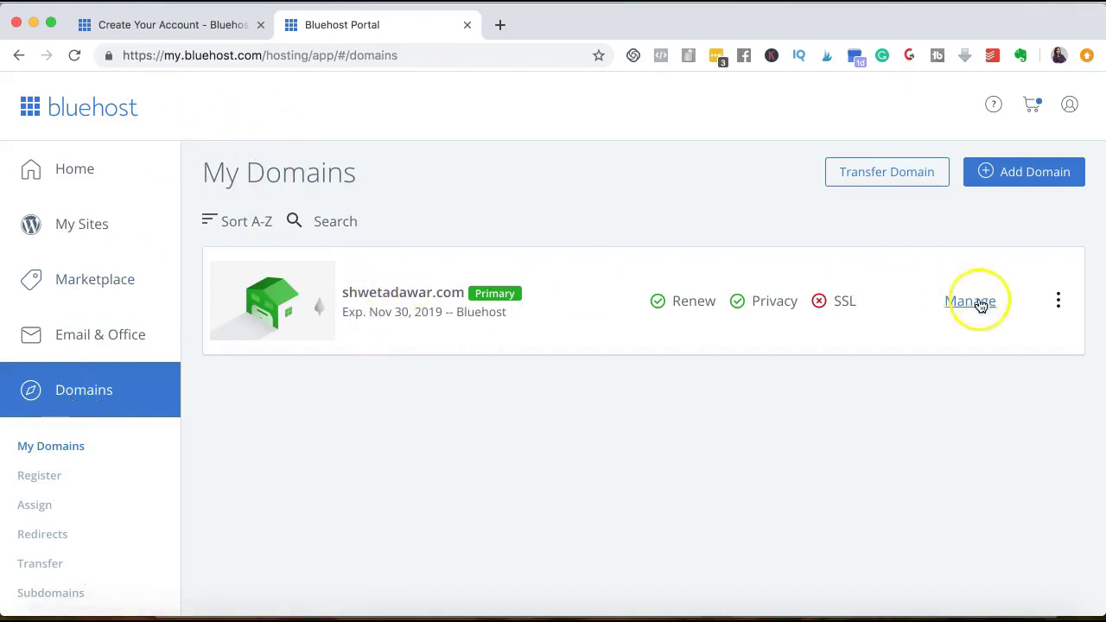
{"action": "left_click", "coordinate": [1058, 302]}
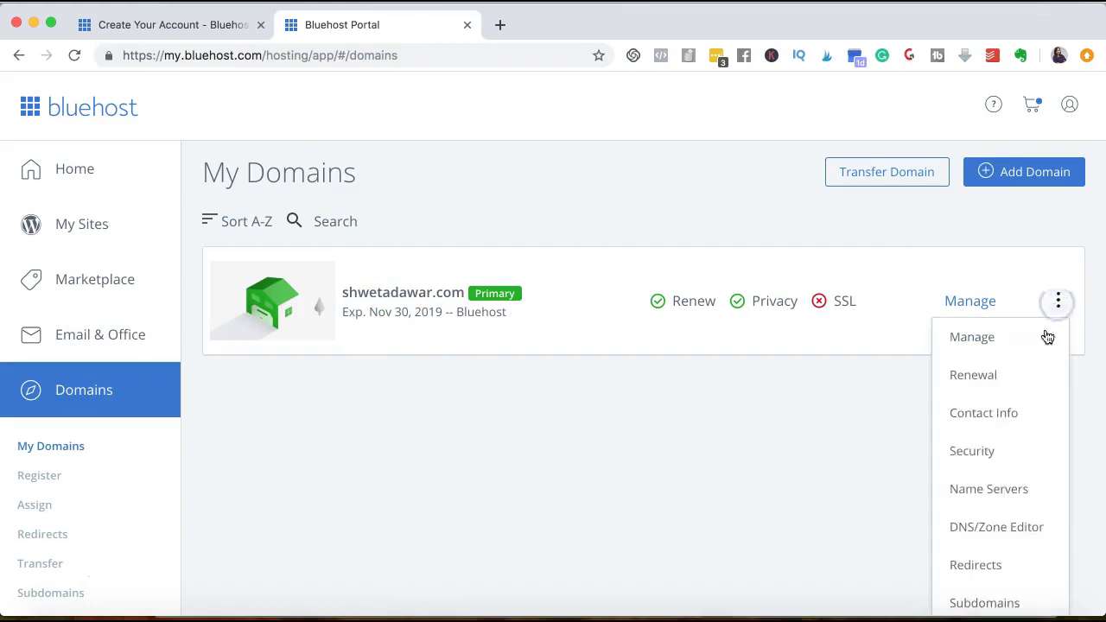
{"action": "left_click", "coordinate": [989, 534]}
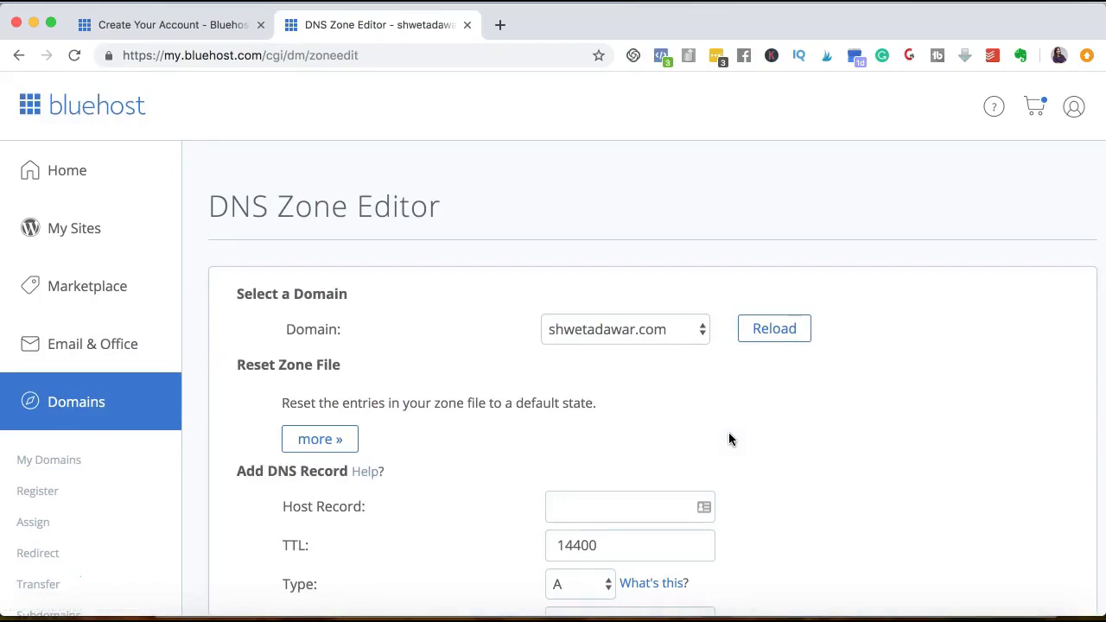
{"action": "scroll", "coordinate": [728, 440], "scroll_direction": "down", "scroll_amount": 3}
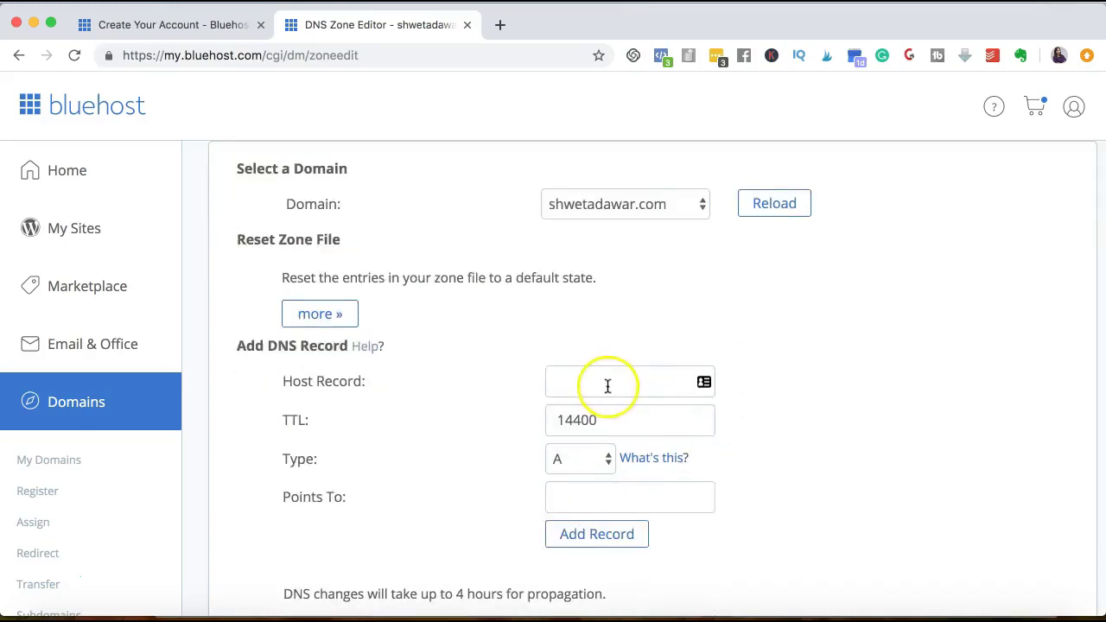
{"action": "left_click", "coordinate": [608, 386]}
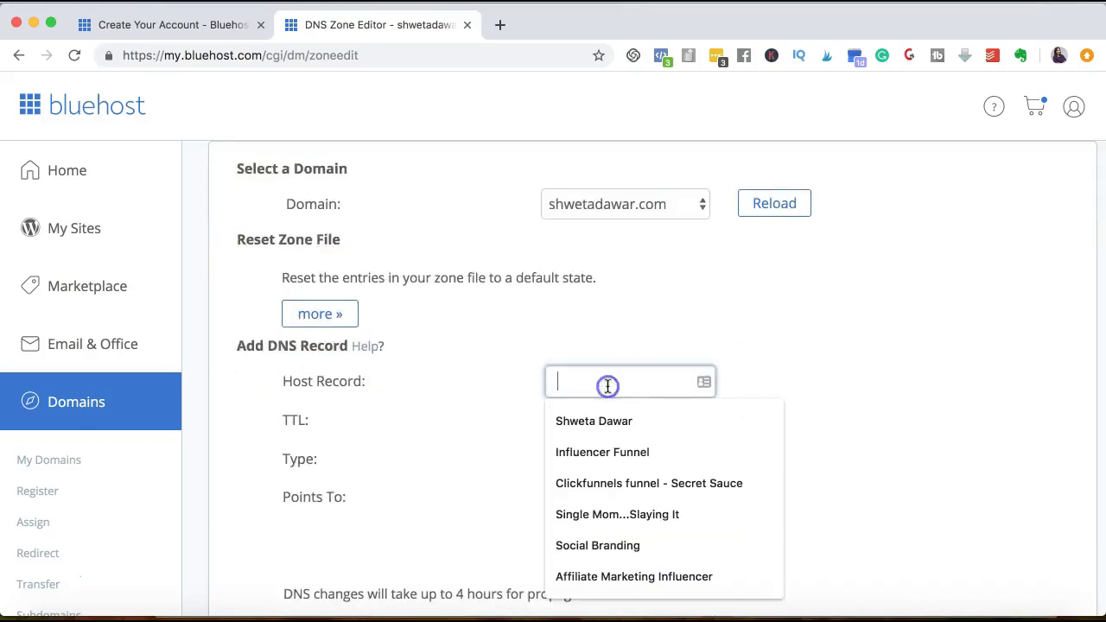
{"action": "left_click", "coordinate": [429, 403]}
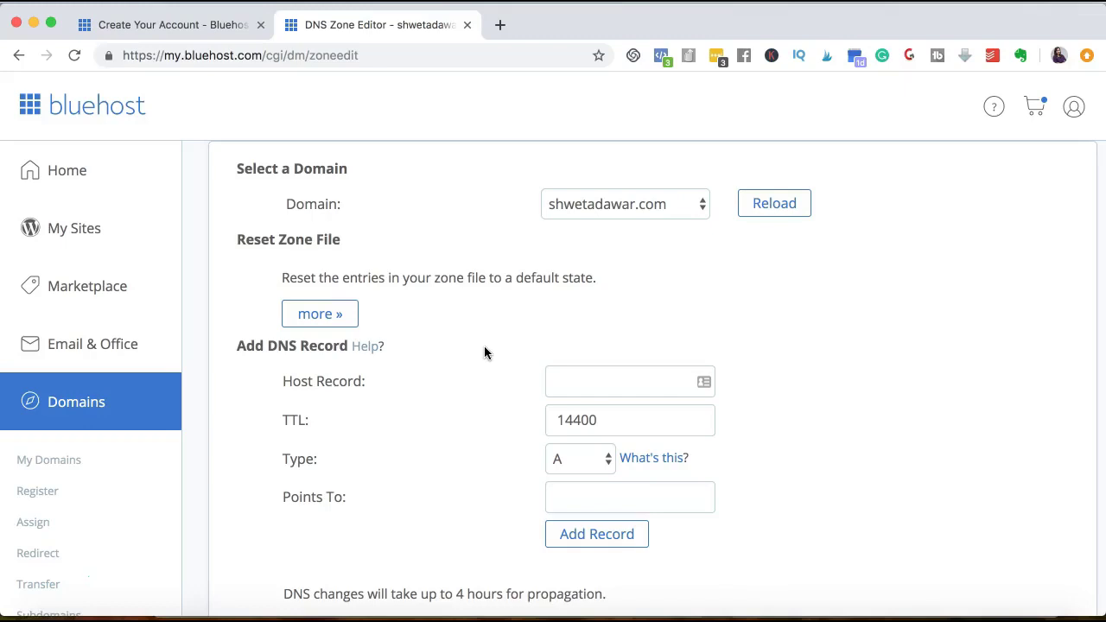
- Fill in a CNAME record with host 'content' pointing to target.clickfunnels.com
{"action": "left_click", "coordinate": [567, 380]}
{"action": "type", "text": "conten"}
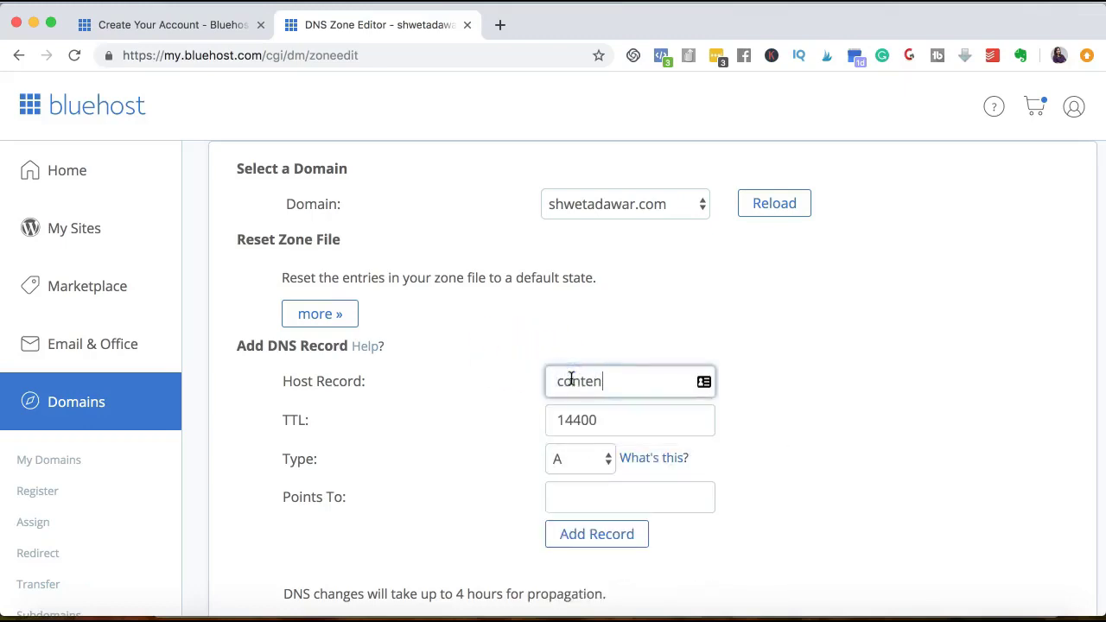
{"action": "type", "text": "t"}
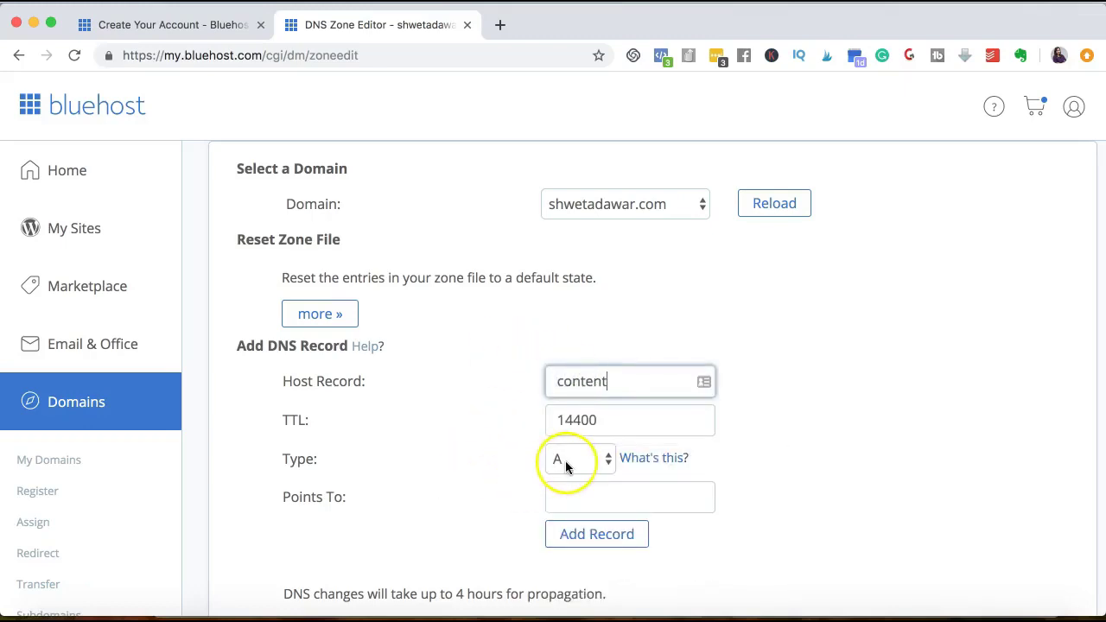
{"action": "left_click", "coordinate": [564, 462]}
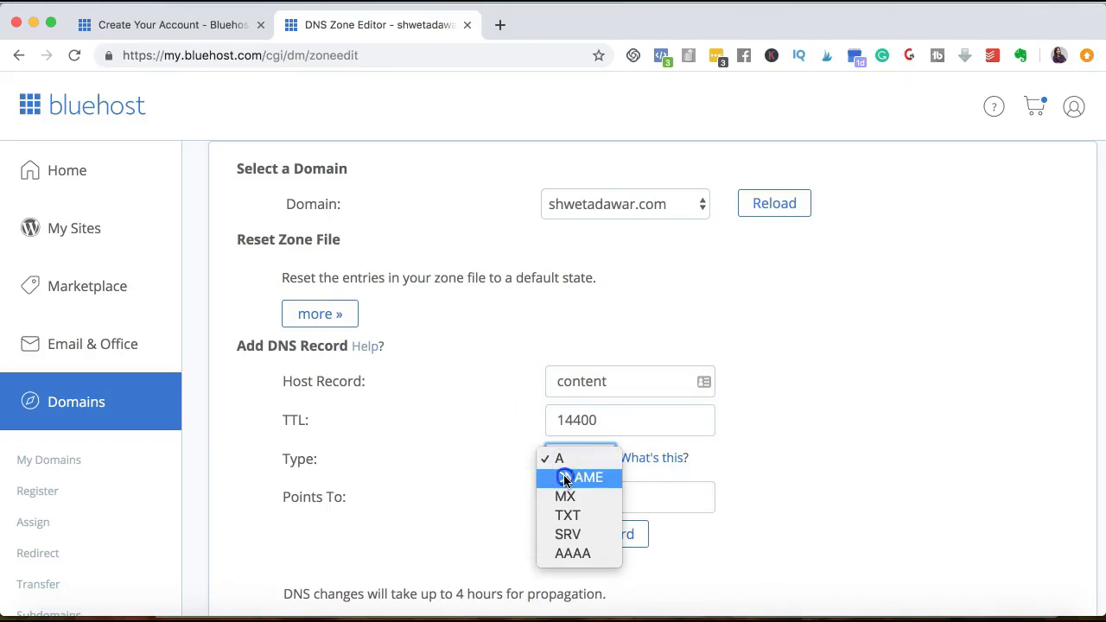
{"action": "left_click", "coordinate": [564, 478]}
{"action": "scroll", "coordinate": [489, 457], "scroll_direction": "down", "scroll_amount": 3}
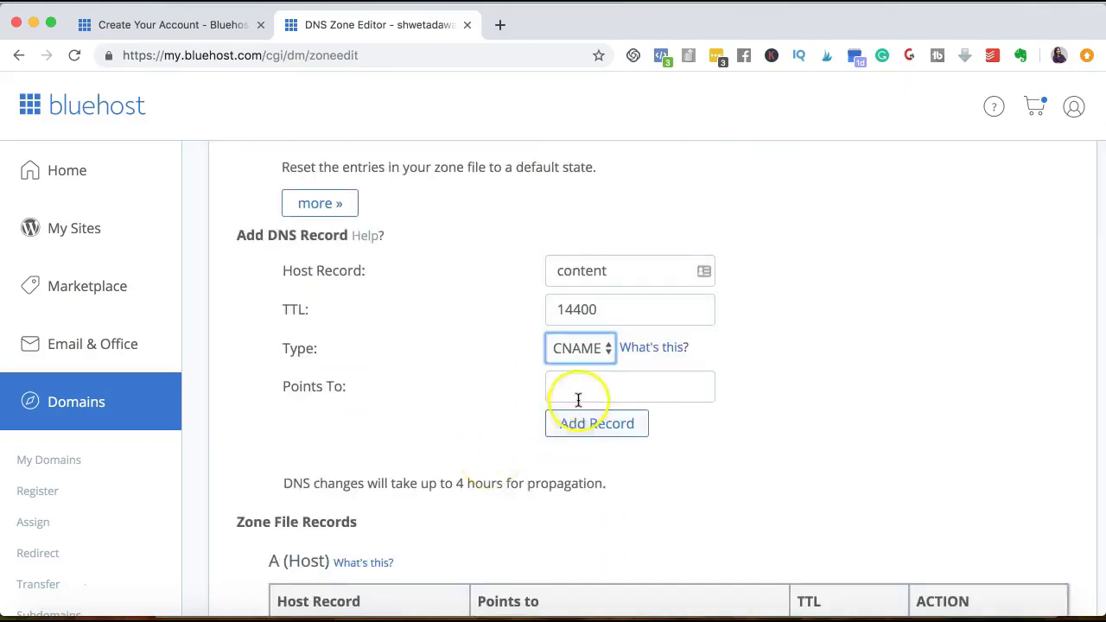
{"action": "left_click", "coordinate": [578, 399]}
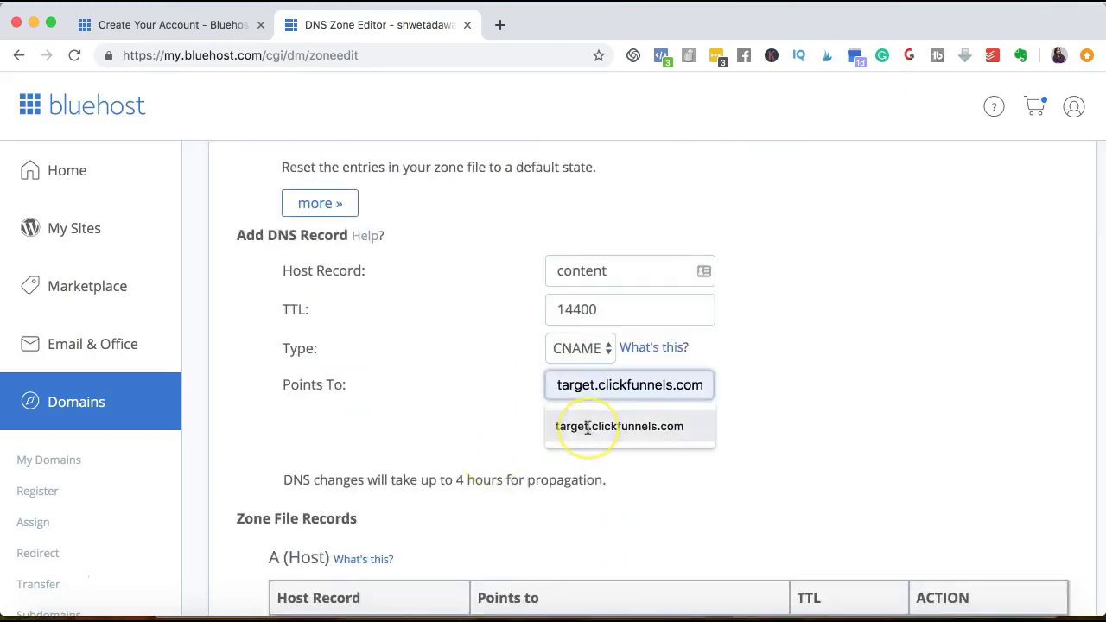
{"action": "left_click", "coordinate": [587, 426]}
{"action": "left_click", "coordinate": [588, 397]}
{"action": "left_click", "coordinate": [588, 431]}
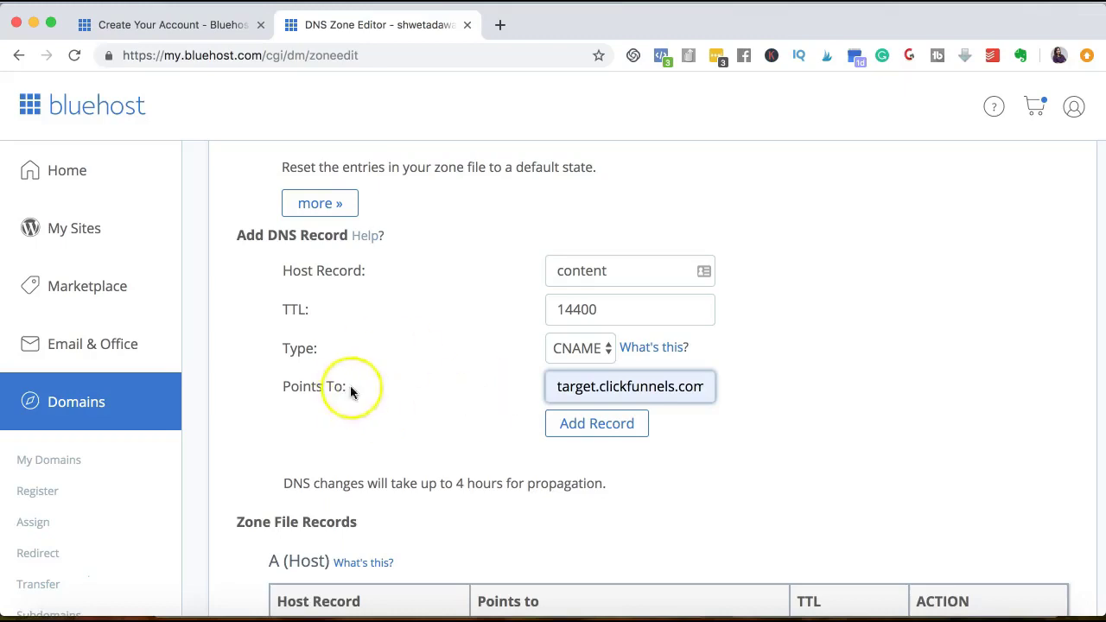
- Add the content CNAME record and check it in the CNAME records table
{"action": "scroll", "coordinate": [446, 344], "scroll_direction": "down", "scroll_amount": 3}
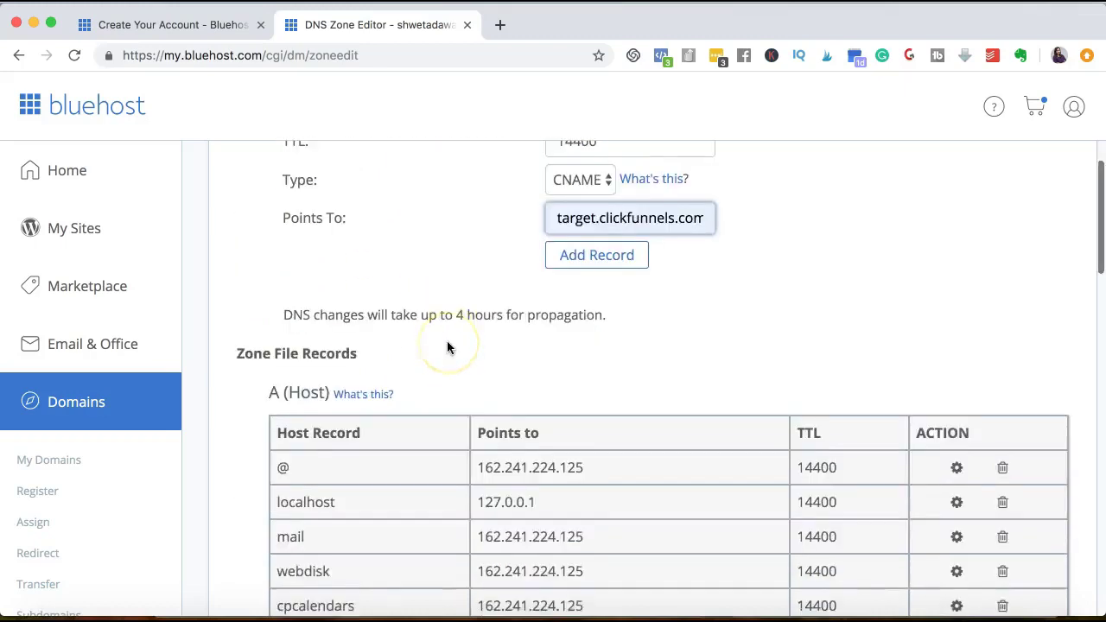
{"action": "scroll", "coordinate": [447, 345], "scroll_direction": "up", "scroll_amount": 1}
{"action": "left_click", "coordinate": [597, 316]}
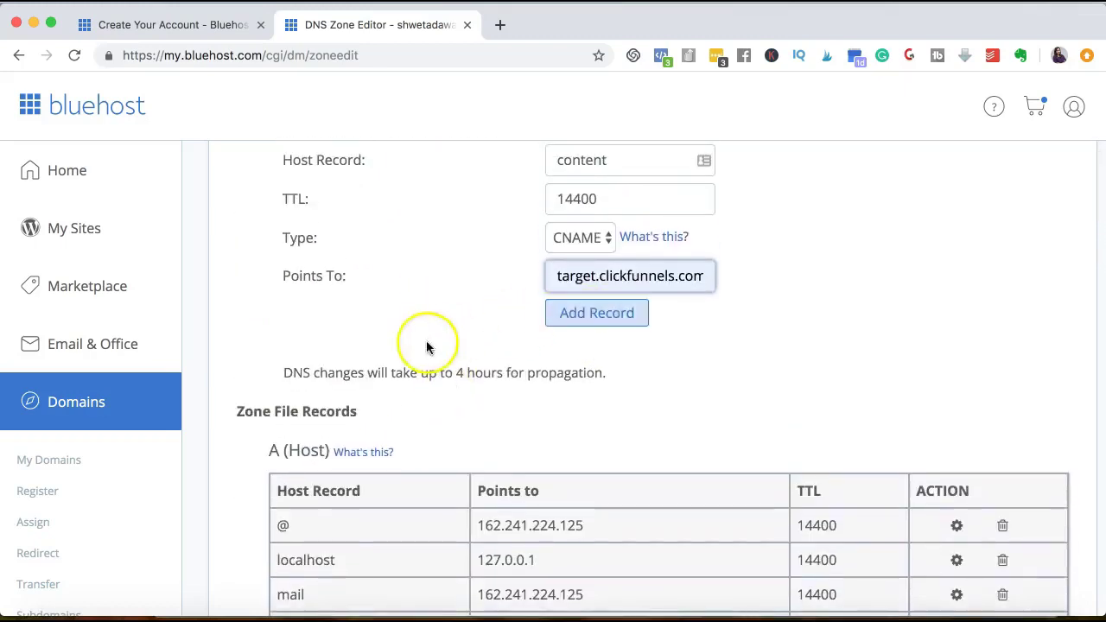
{"action": "scroll", "coordinate": [425, 346], "scroll_direction": "down", "scroll_amount": 10}
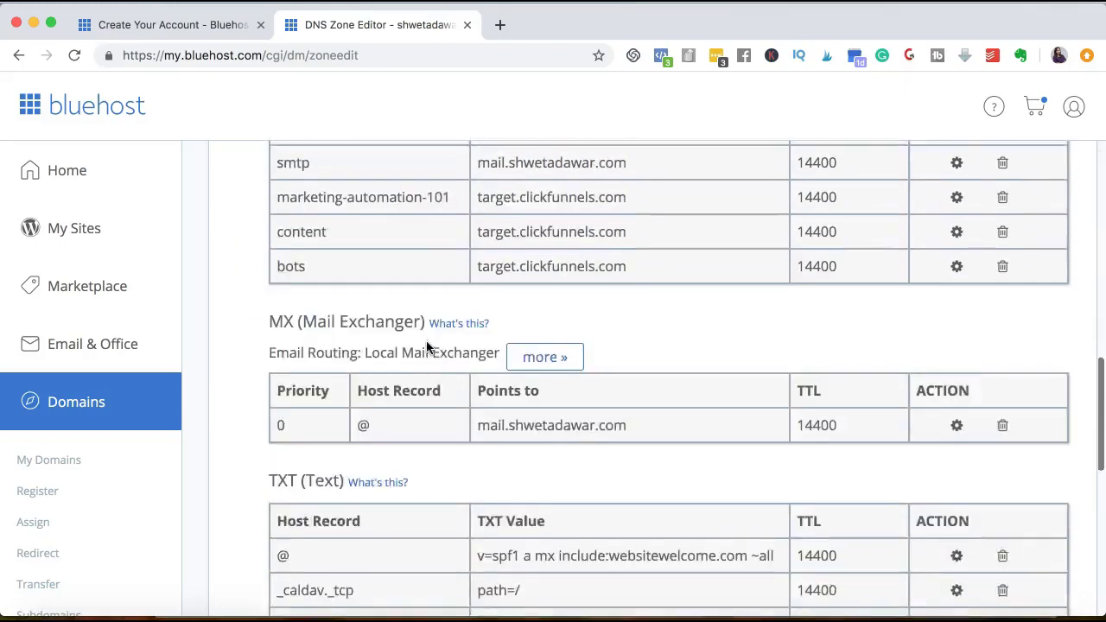
{"action": "scroll", "coordinate": [426, 347], "scroll_direction": "up", "scroll_amount": 2}
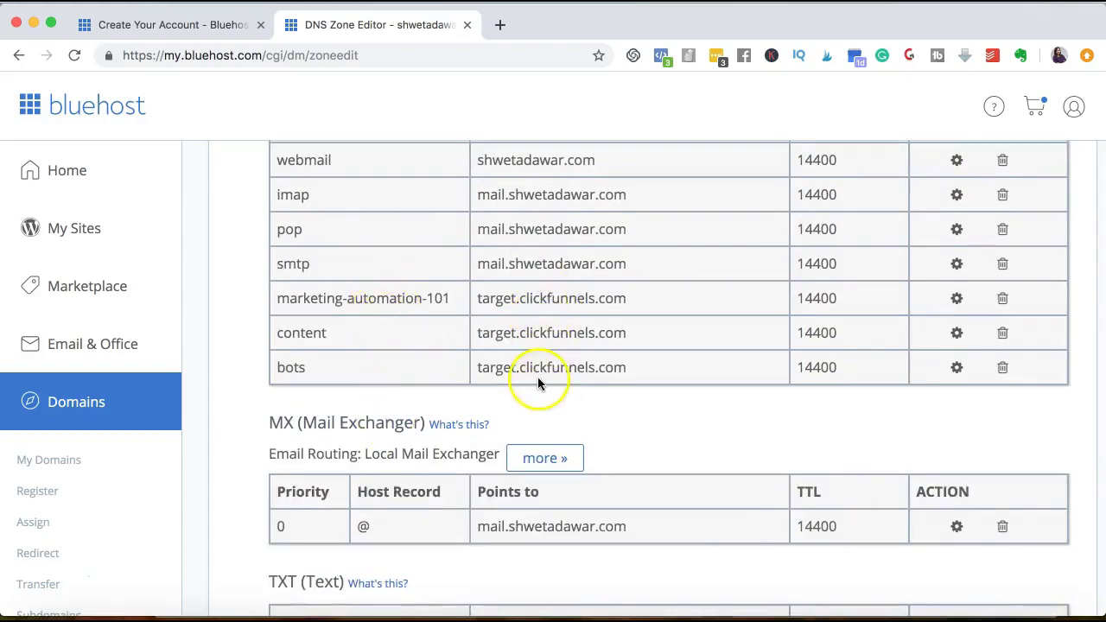
{"action": "scroll", "coordinate": [537, 377], "scroll_direction": "up", "scroll_amount": 2}
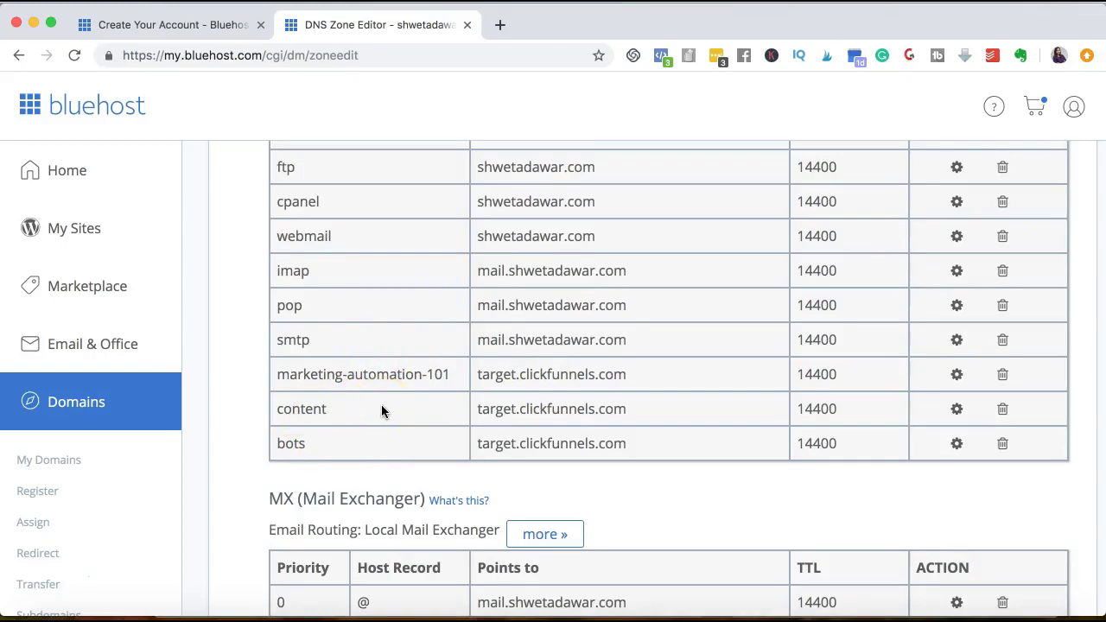
{"action": "scroll", "coordinate": [380, 404], "scroll_direction": "up", "scroll_amount": 20}
{"action": "scroll", "coordinate": [381, 404], "scroll_direction": "down", "scroll_amount": 5}
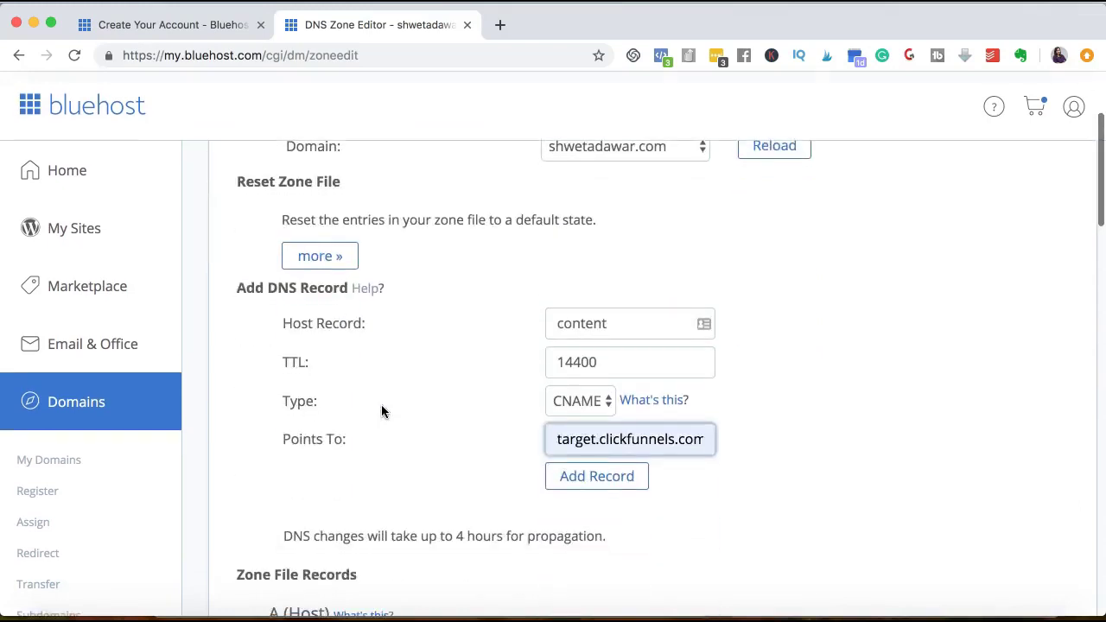